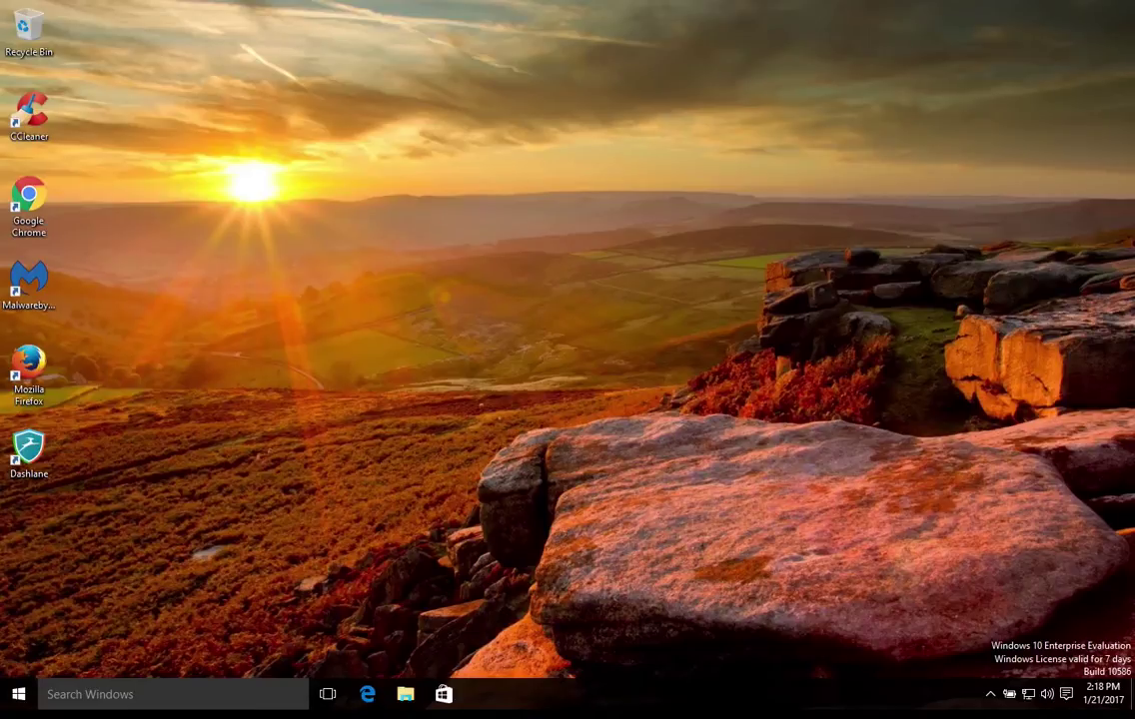
Search Windows for 'test' and confirm that no results are found.
left_click(103, 699)
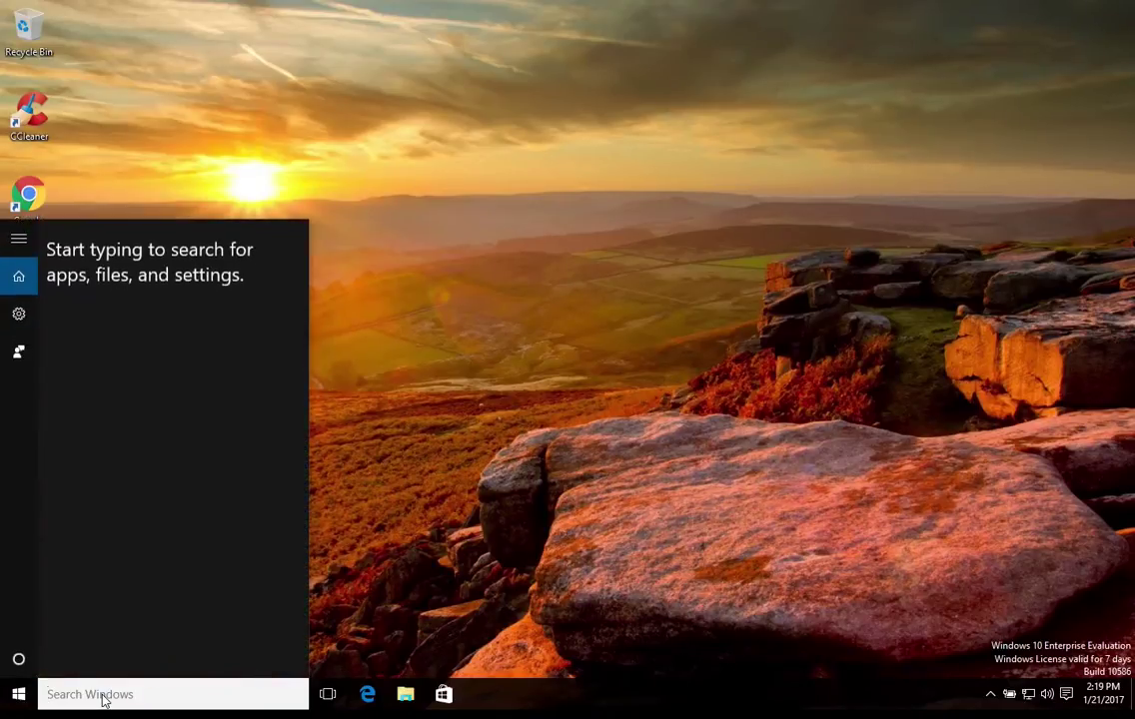
type("test")
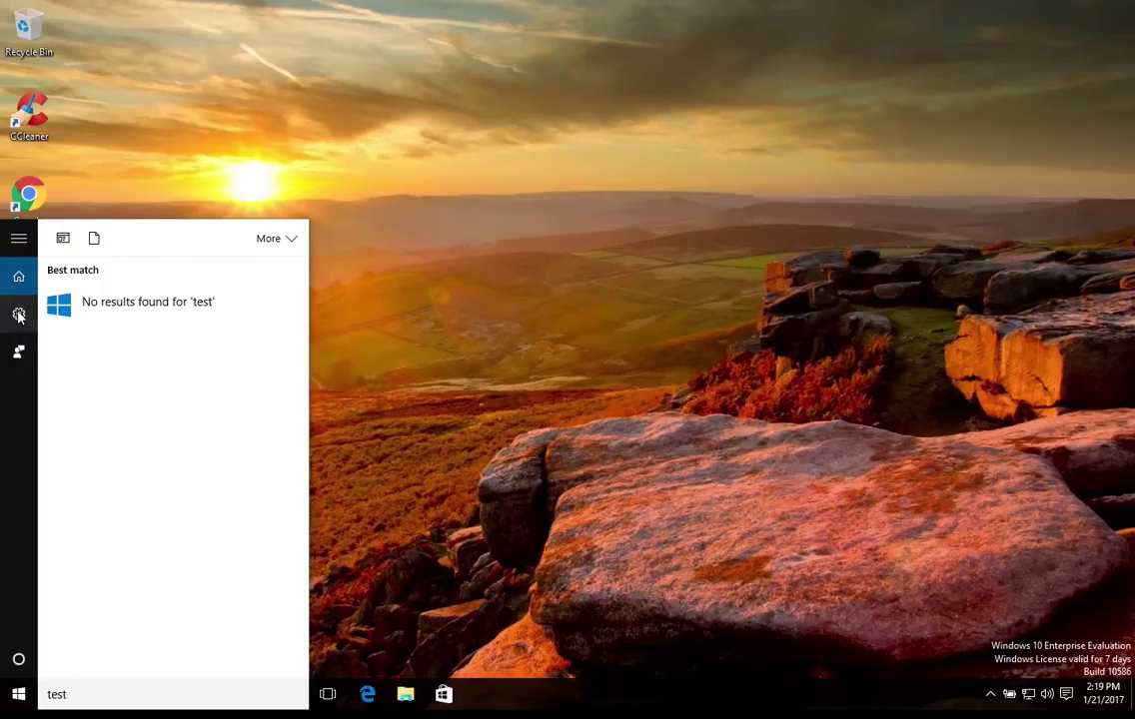
Open Cortana's settings and check that Cortana, device search history and web results are all Off.
left_click(18, 316)
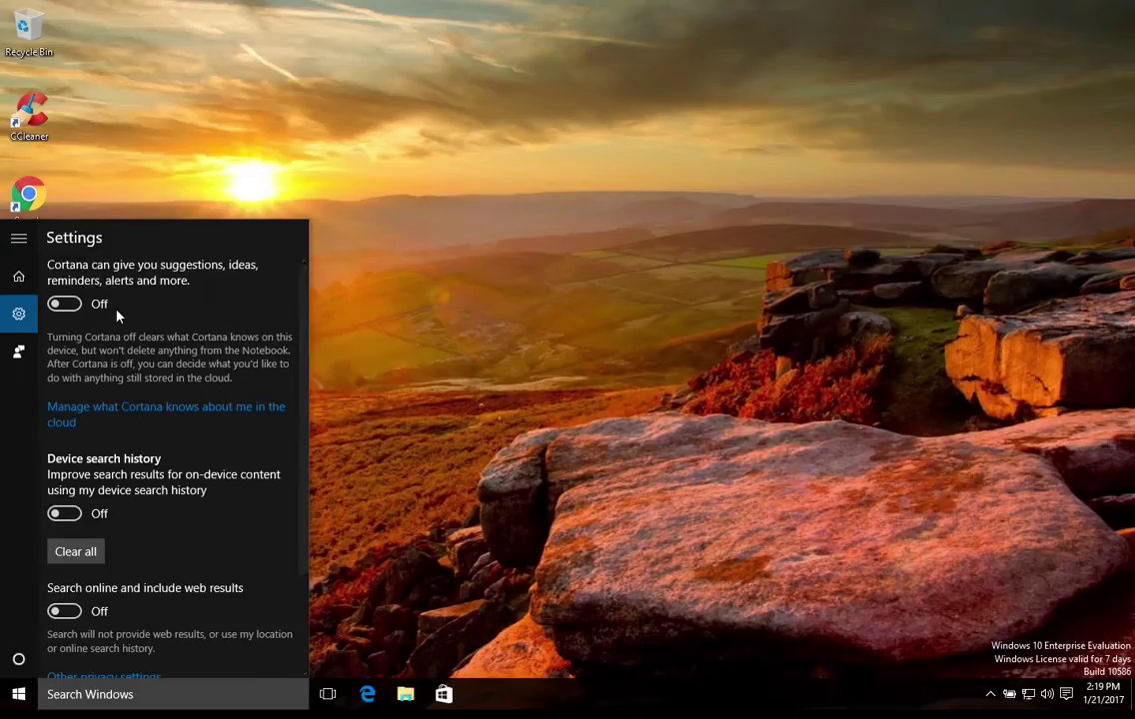
scroll(125, 364, "down", 3)
scroll(126, 370, "up", 3)
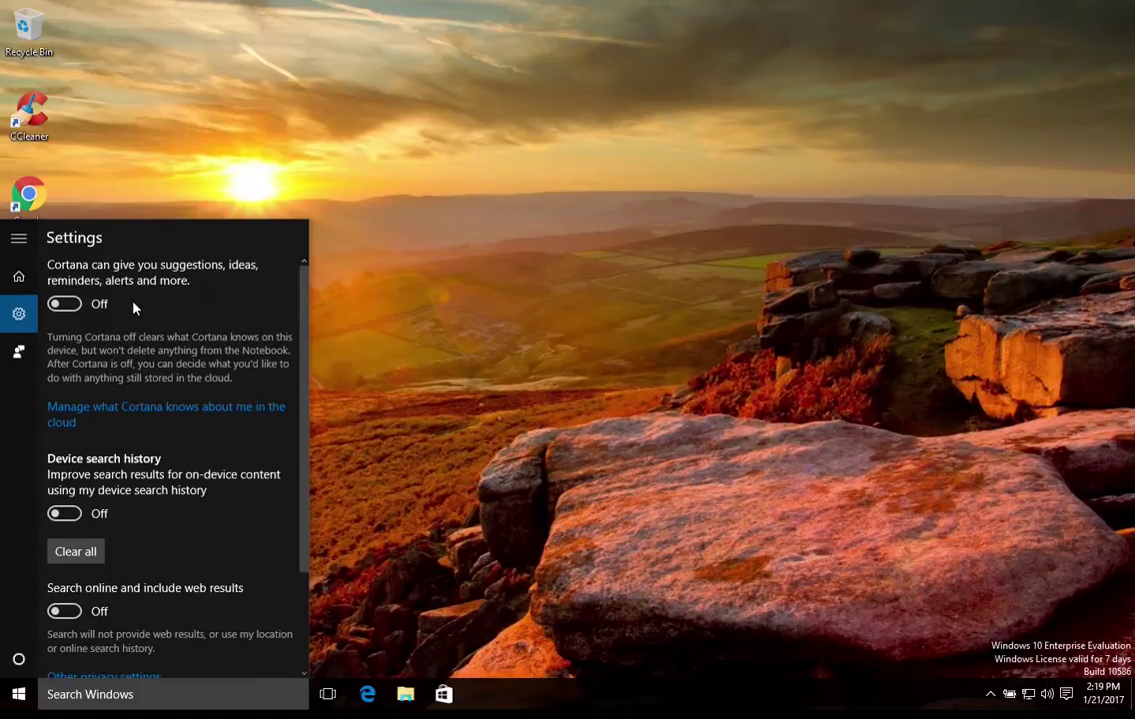
scroll(145, 380, "down", 3)
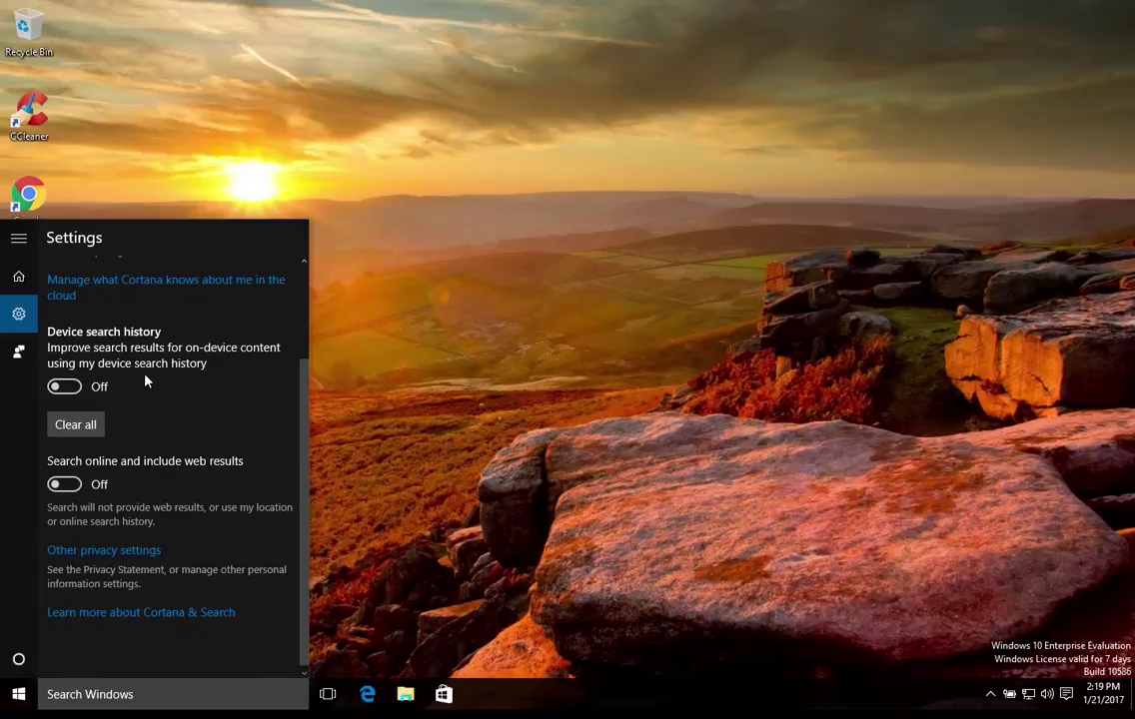
Search for 'settings' and launch the Settings app from the best match.
left_click(118, 692)
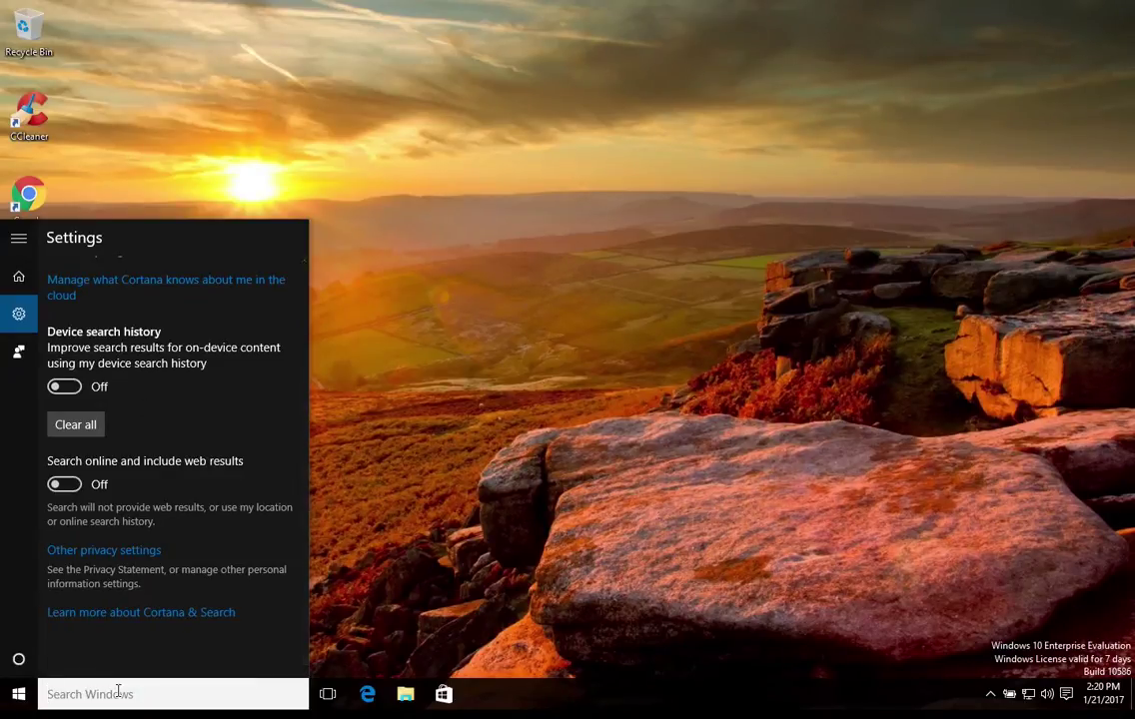
type("settings")
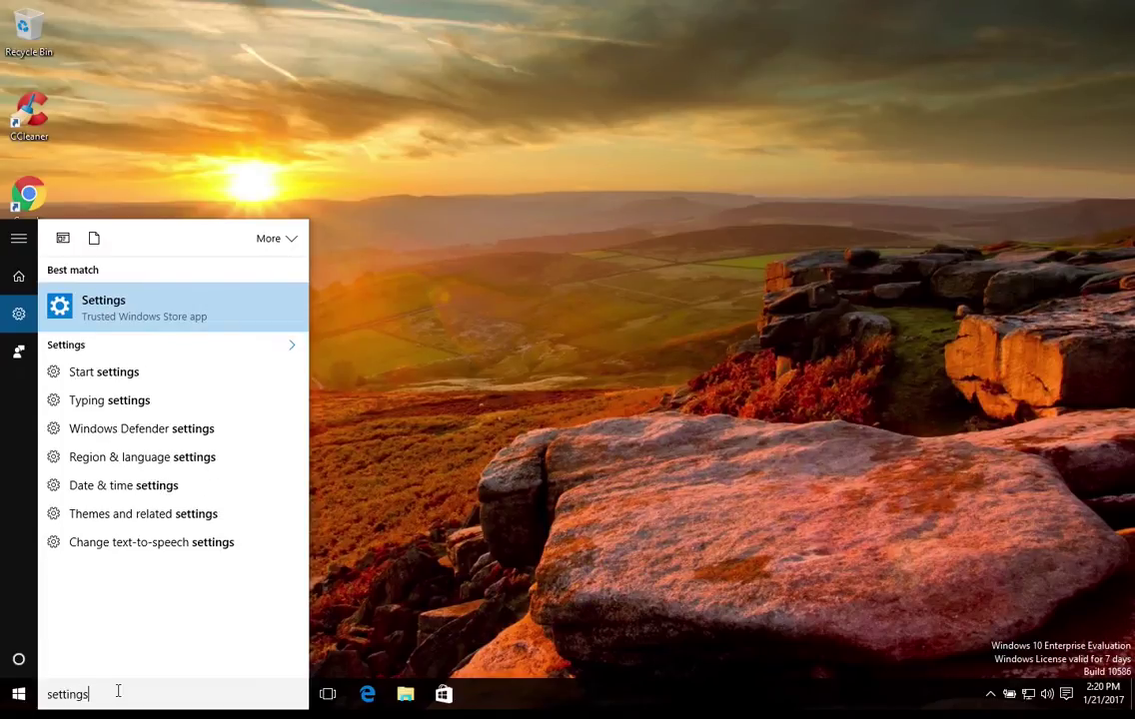
left_click(104, 310)
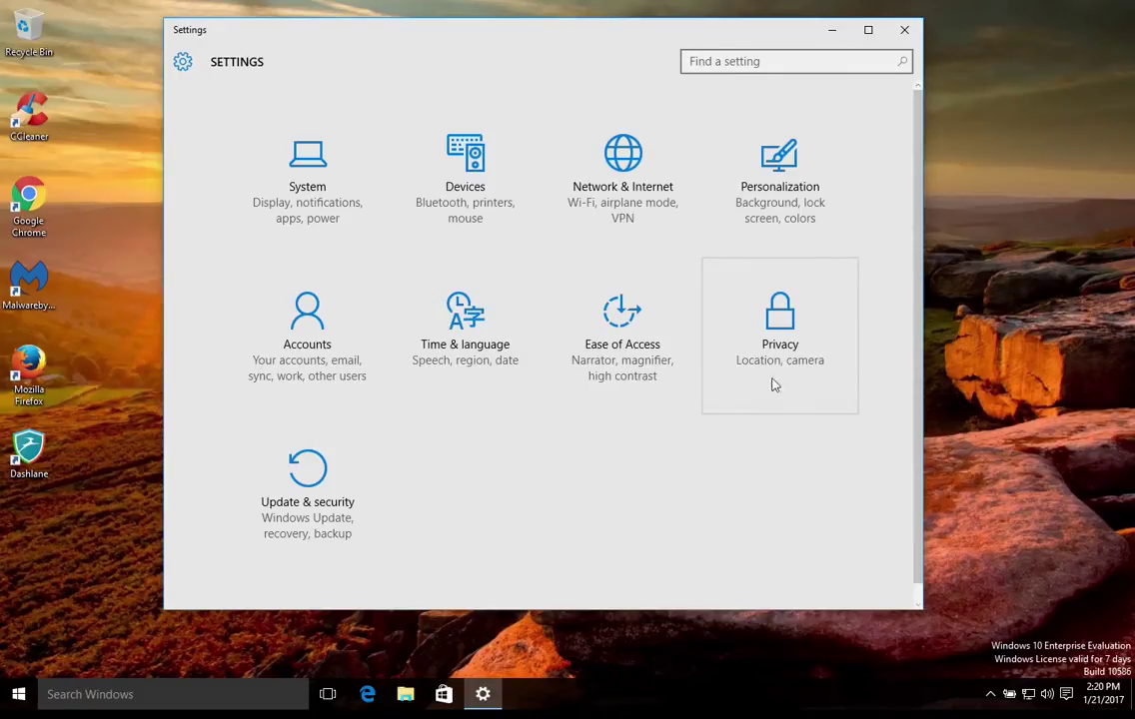
Go to Privacy and view the Location page, where device location is off.
left_click(771, 343)
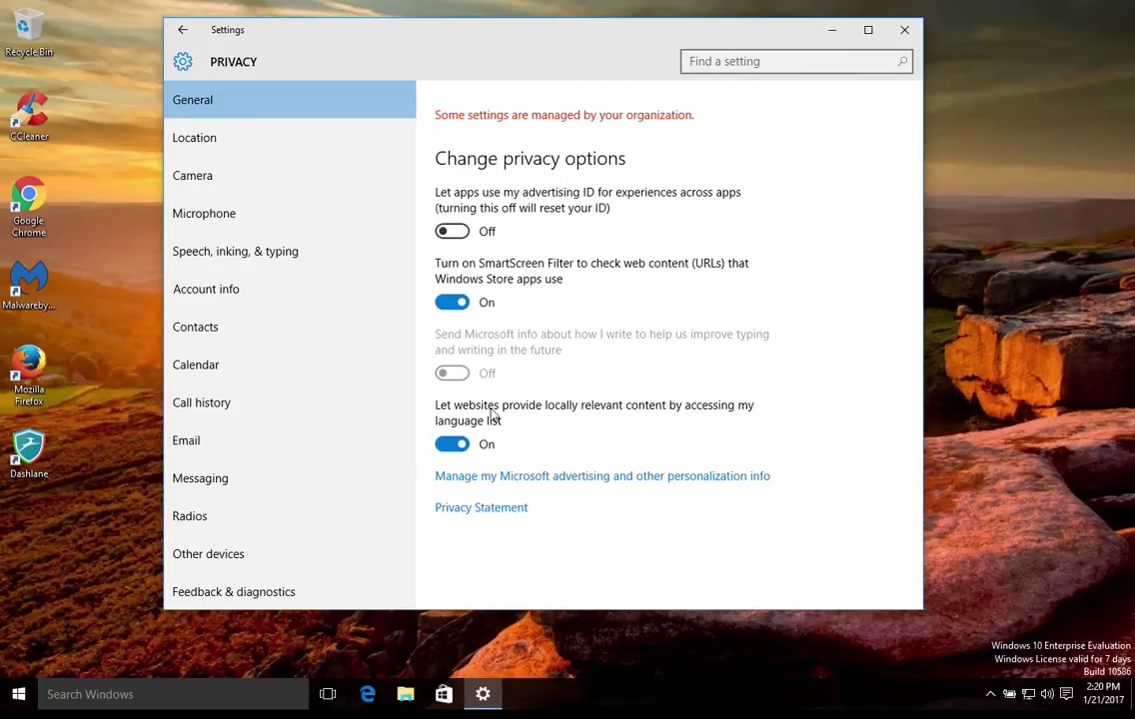
left_click(222, 150)
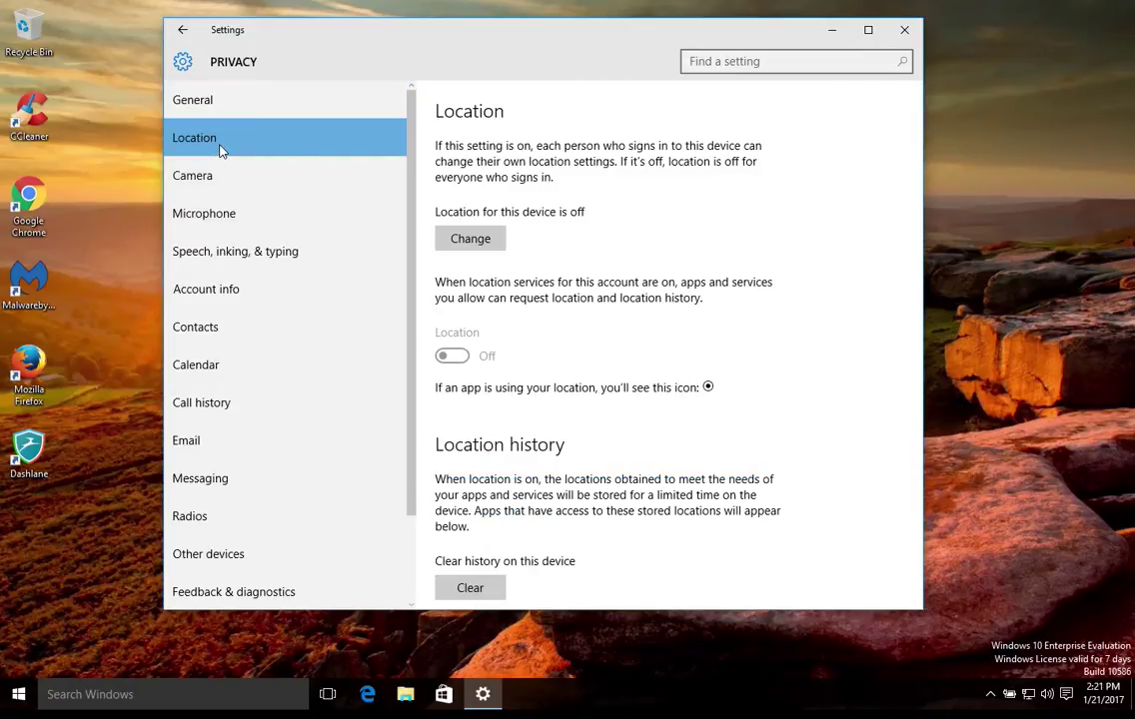
Review the Camera, Microphone and Speech, inking & typing privacy pages.
left_click(216, 184)
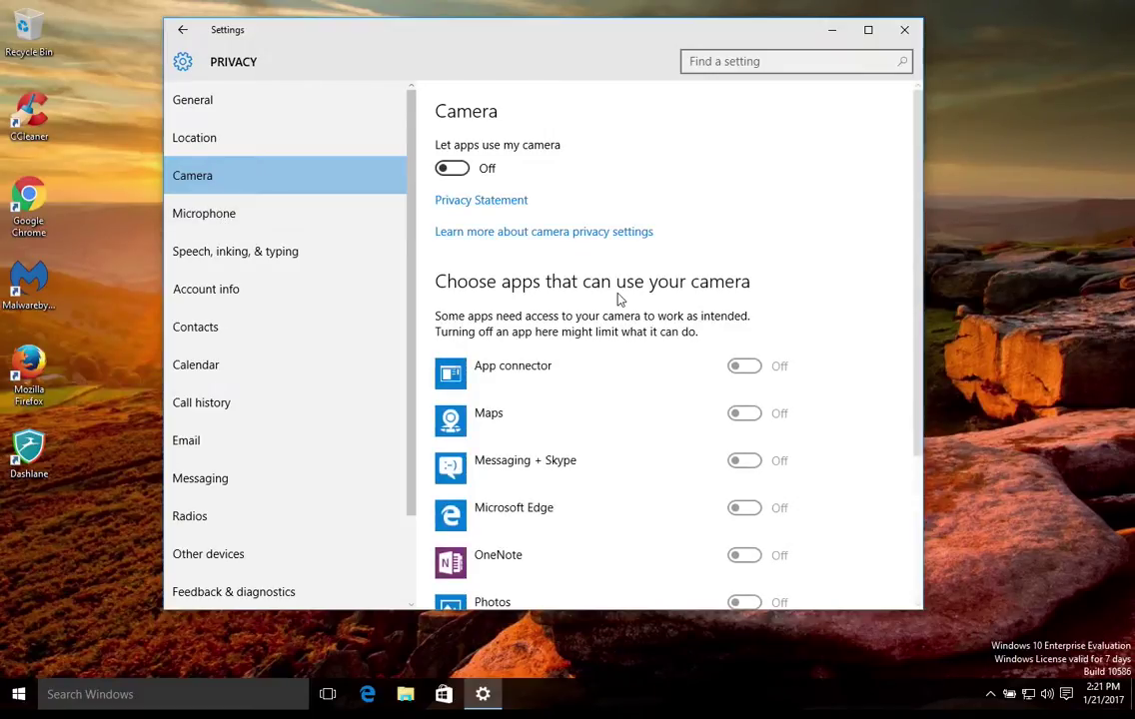
scroll(619, 298, "down", 4)
scroll(617, 298, "up", 4)
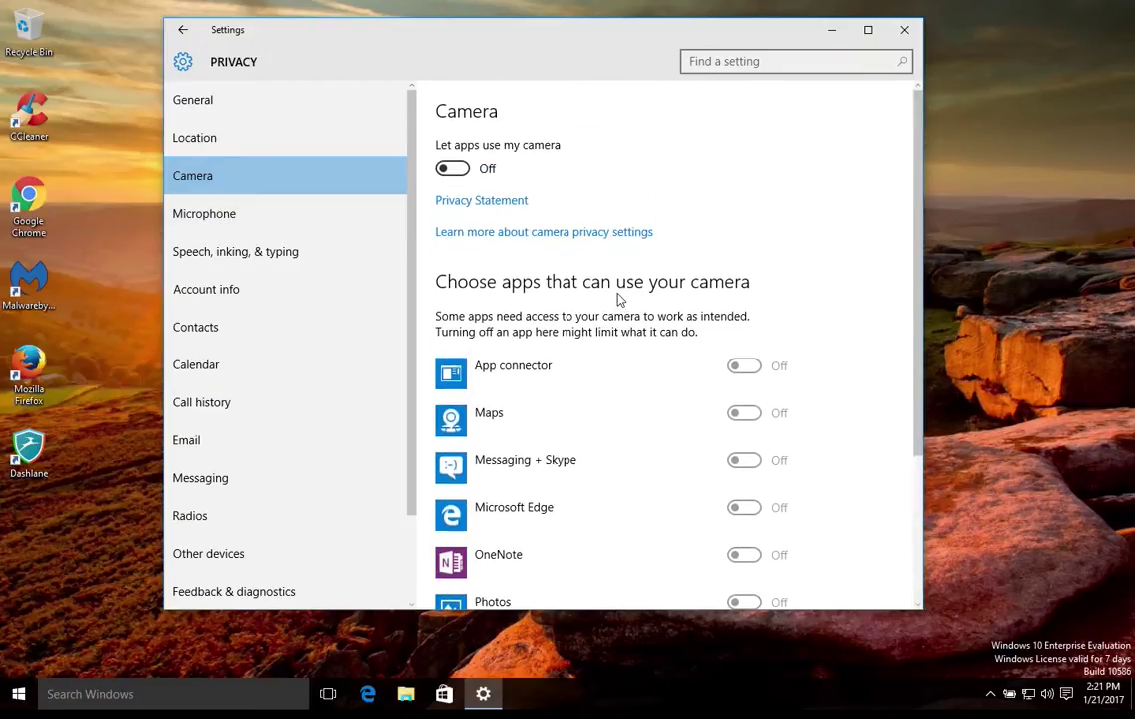
left_click(224, 205)
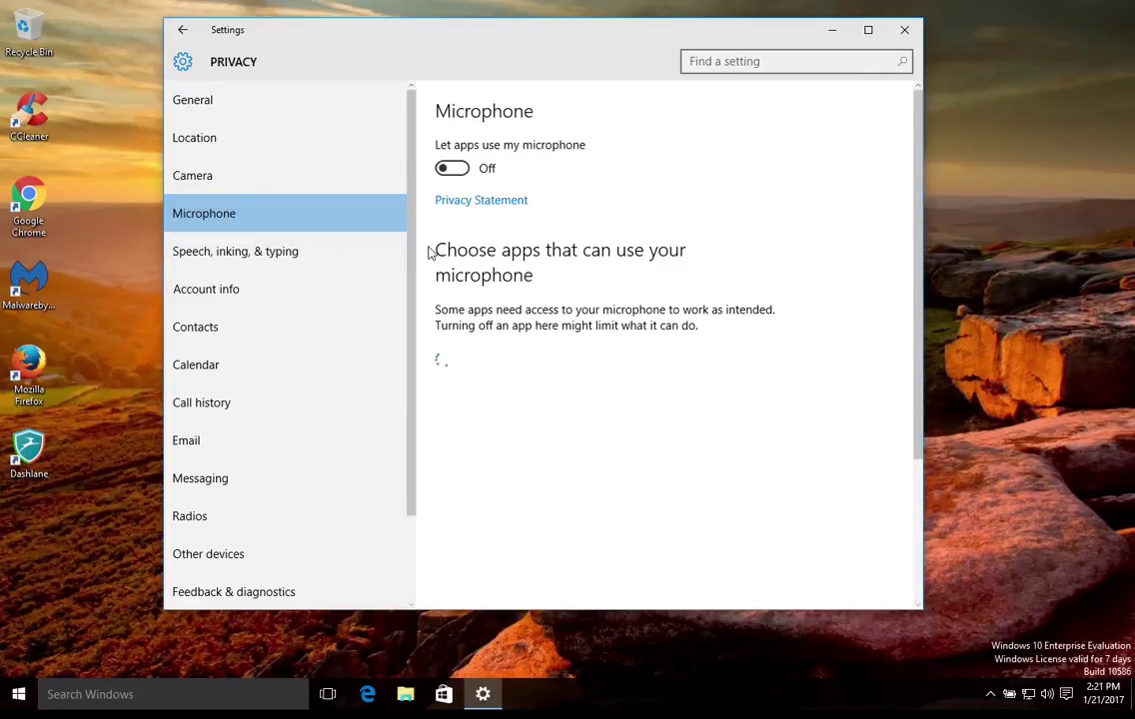
scroll(613, 252, "down", 3)
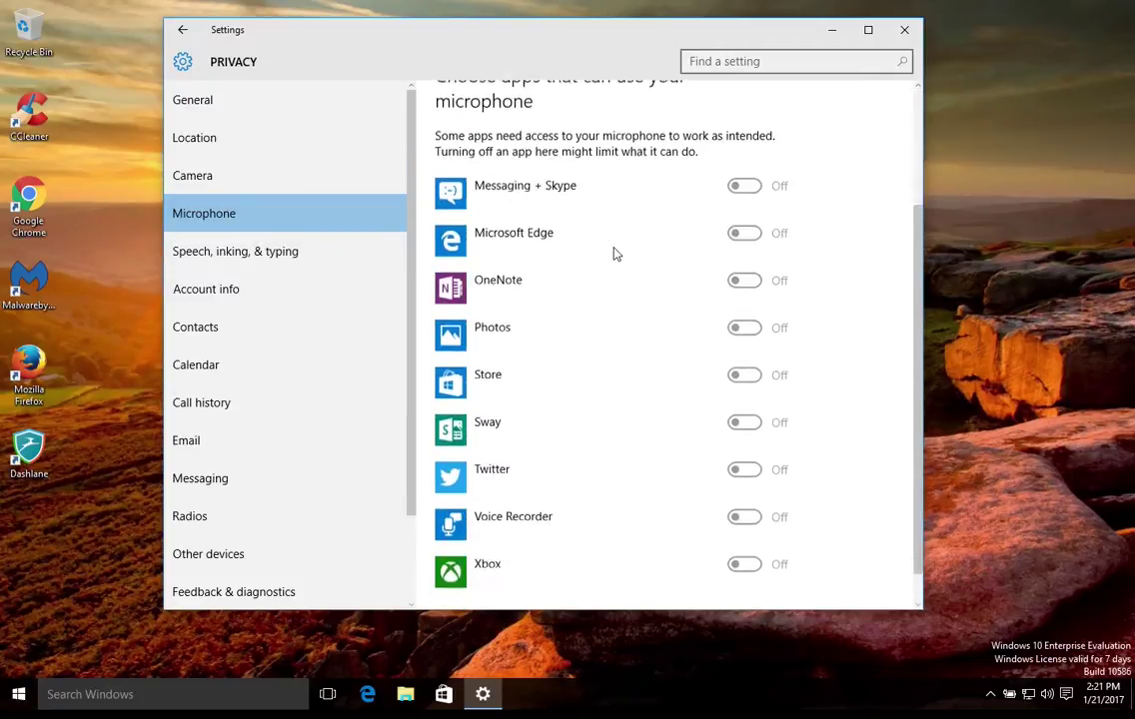
scroll(613, 254, "up", 3)
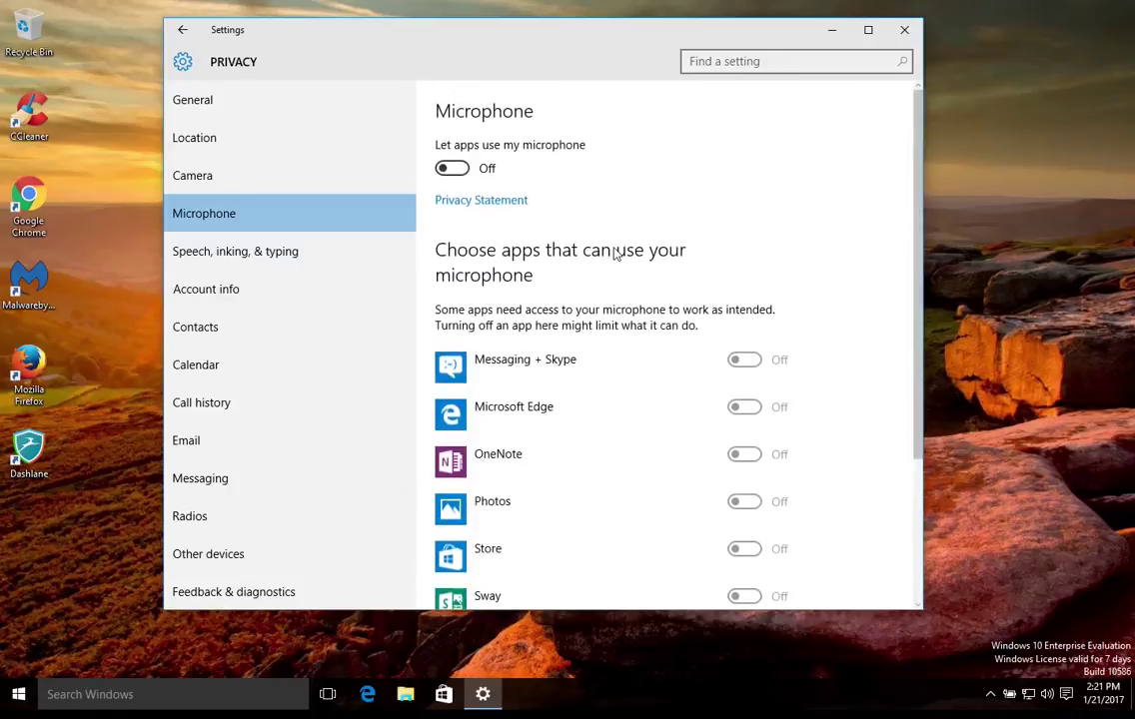
left_click(284, 263)
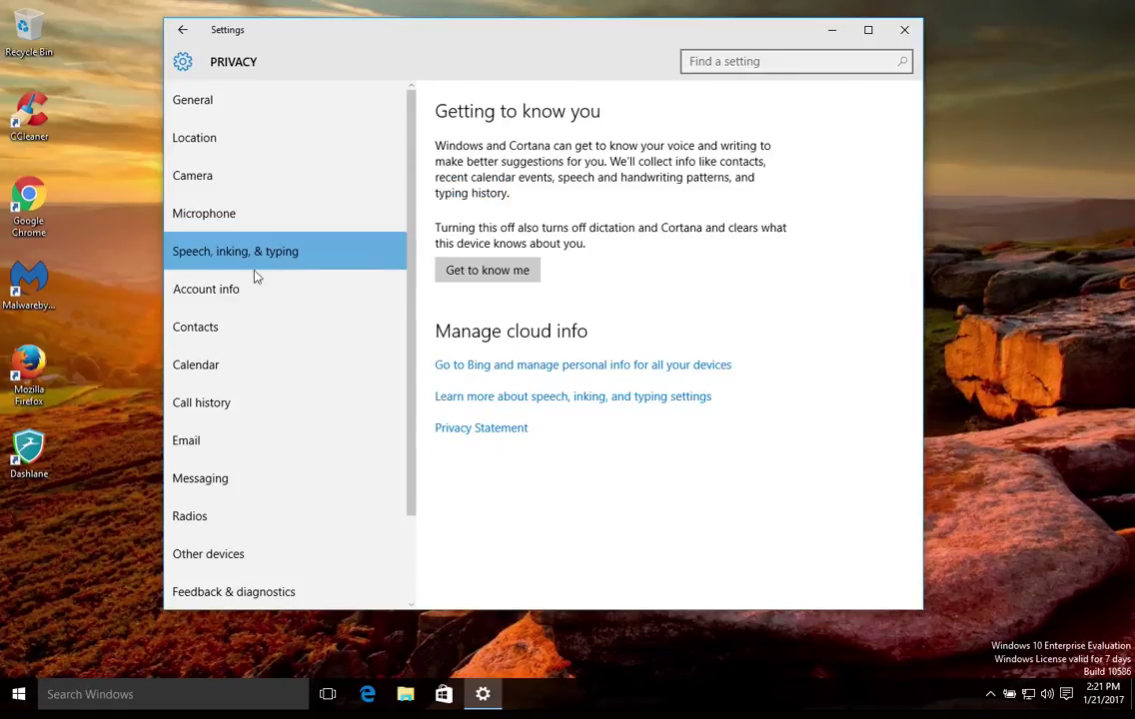
Review the Account info, Contacts, Calendar, Call history and Email privacy pages.
left_click(203, 300)
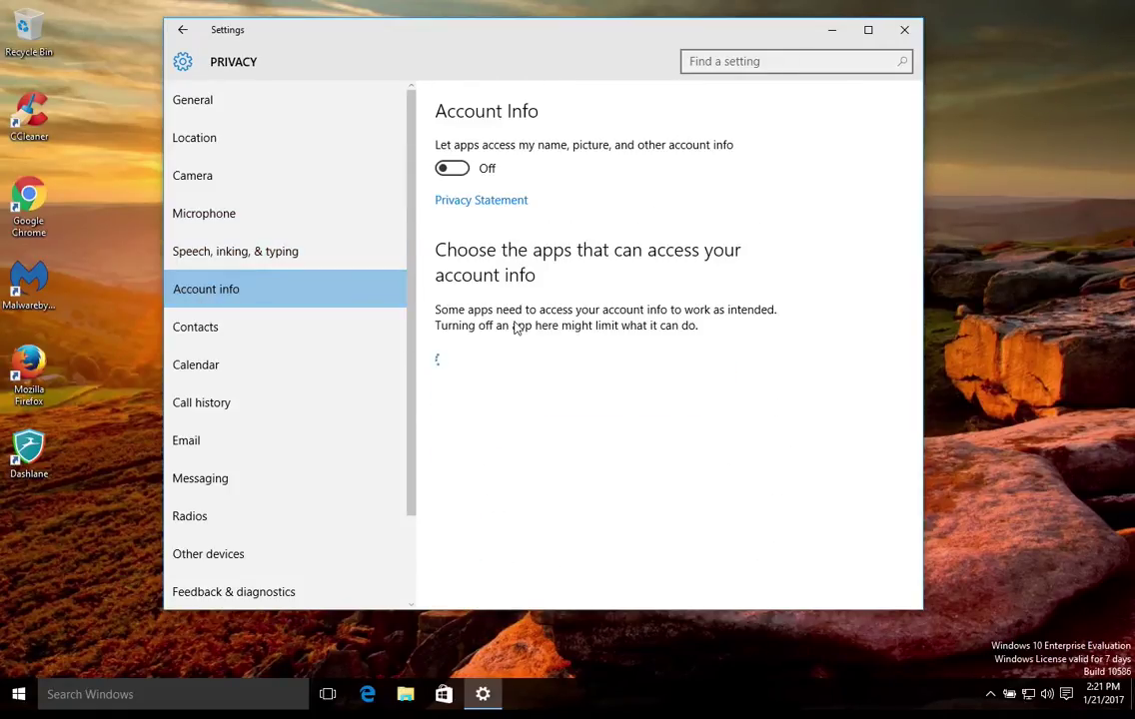
left_click(208, 340)
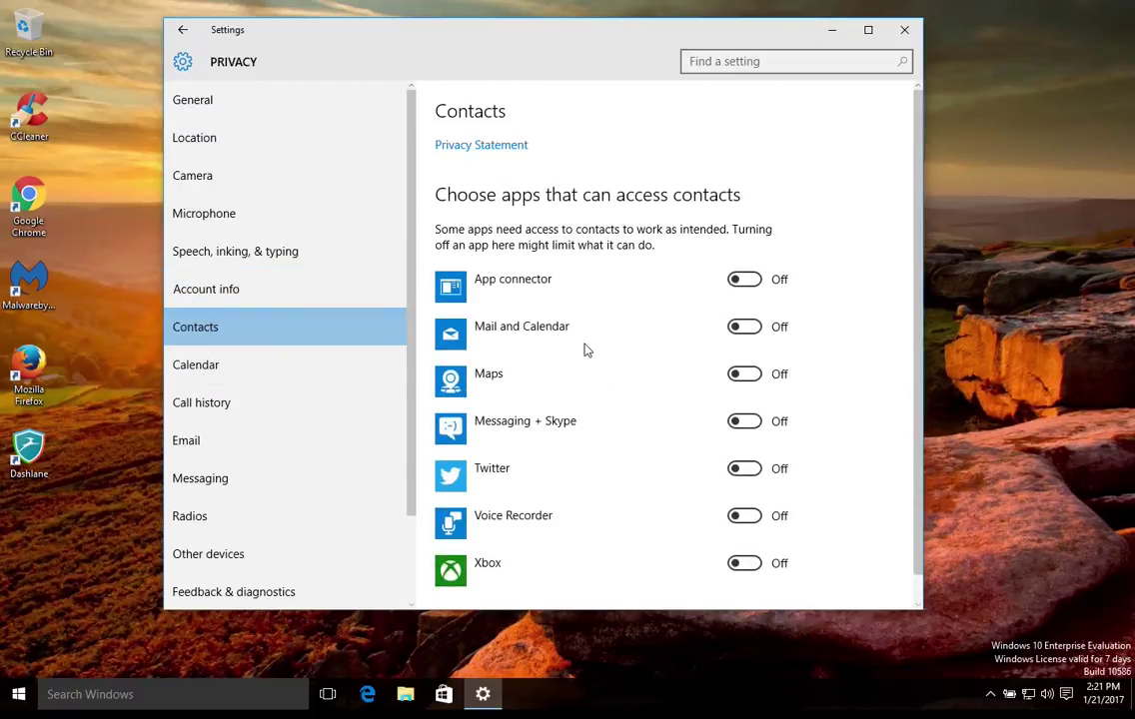
scroll(588, 349, "down", 1)
left_click(220, 372)
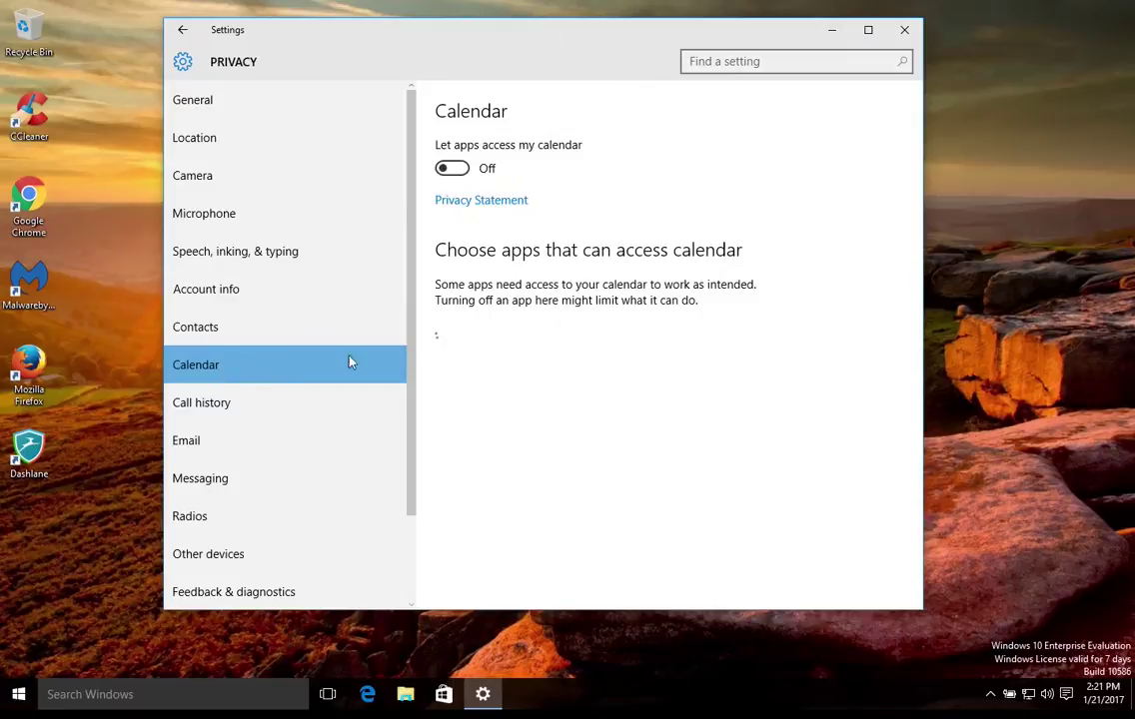
left_click(219, 406)
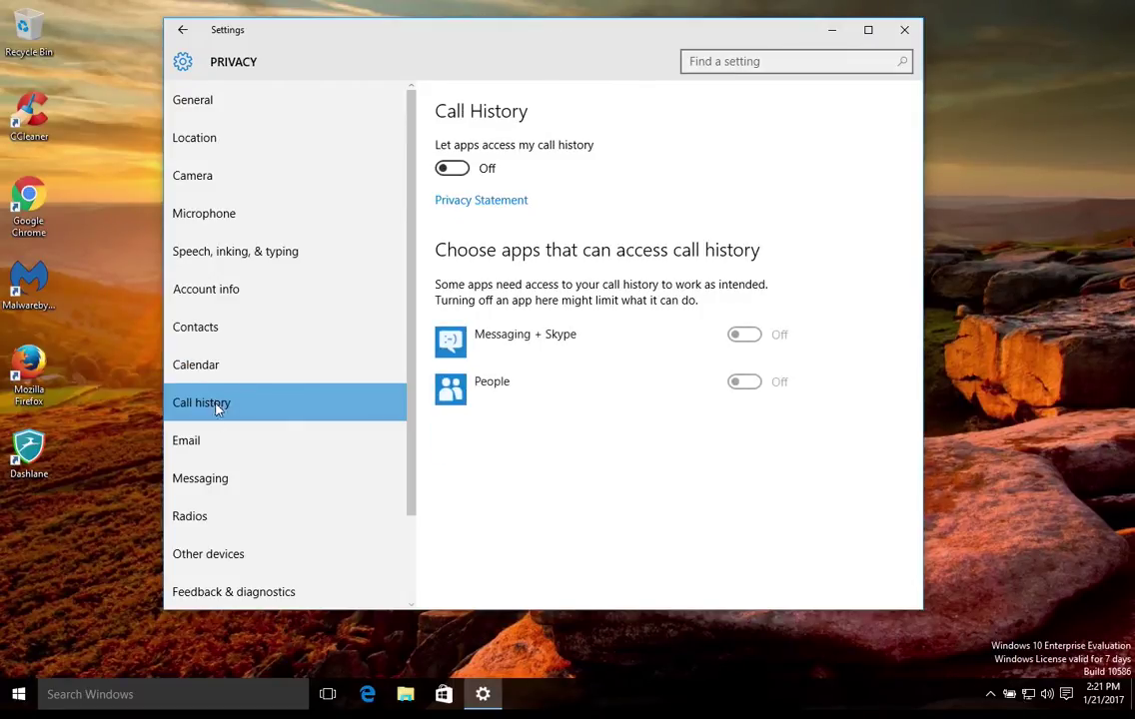
left_click(192, 455)
scroll(200, 455, "down", 3)
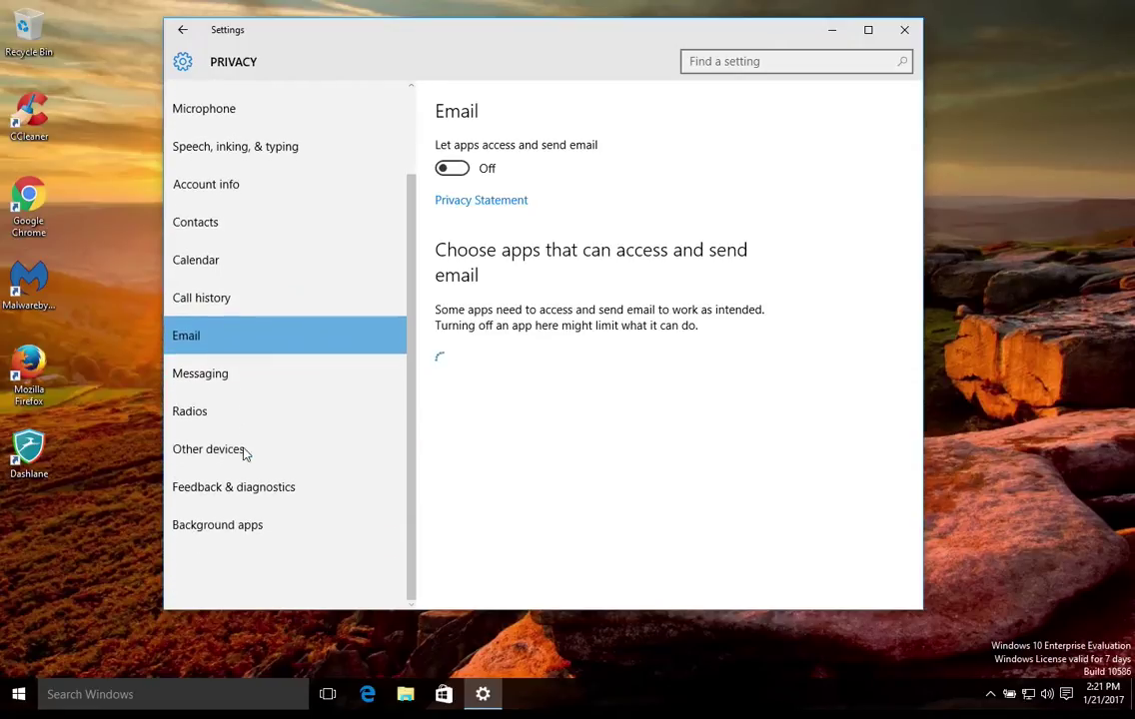
Confirm that Messaging, Radios and Other devices access are all Off.
left_click(192, 380)
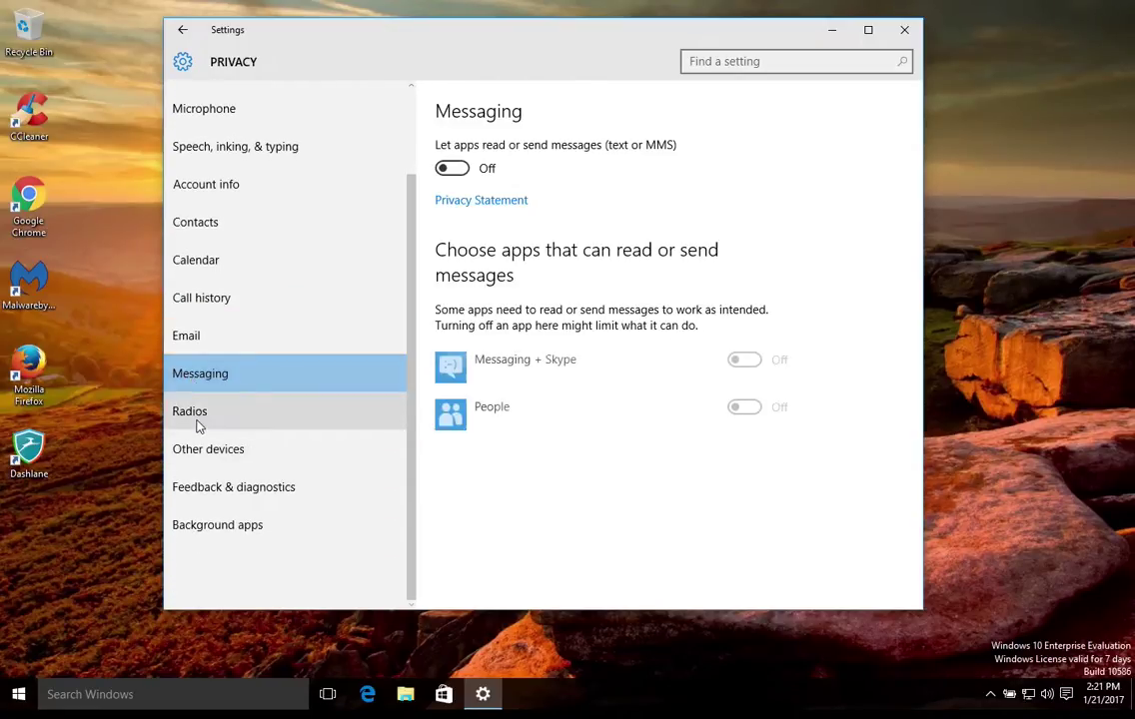
left_click(198, 425)
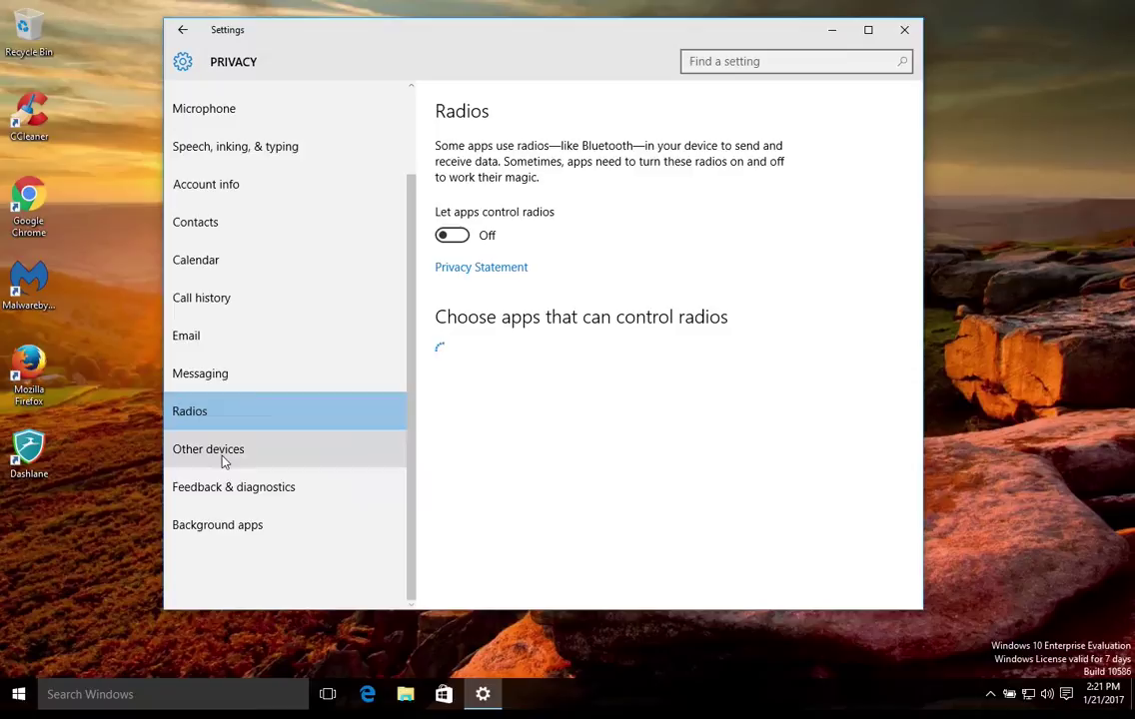
left_click(230, 457)
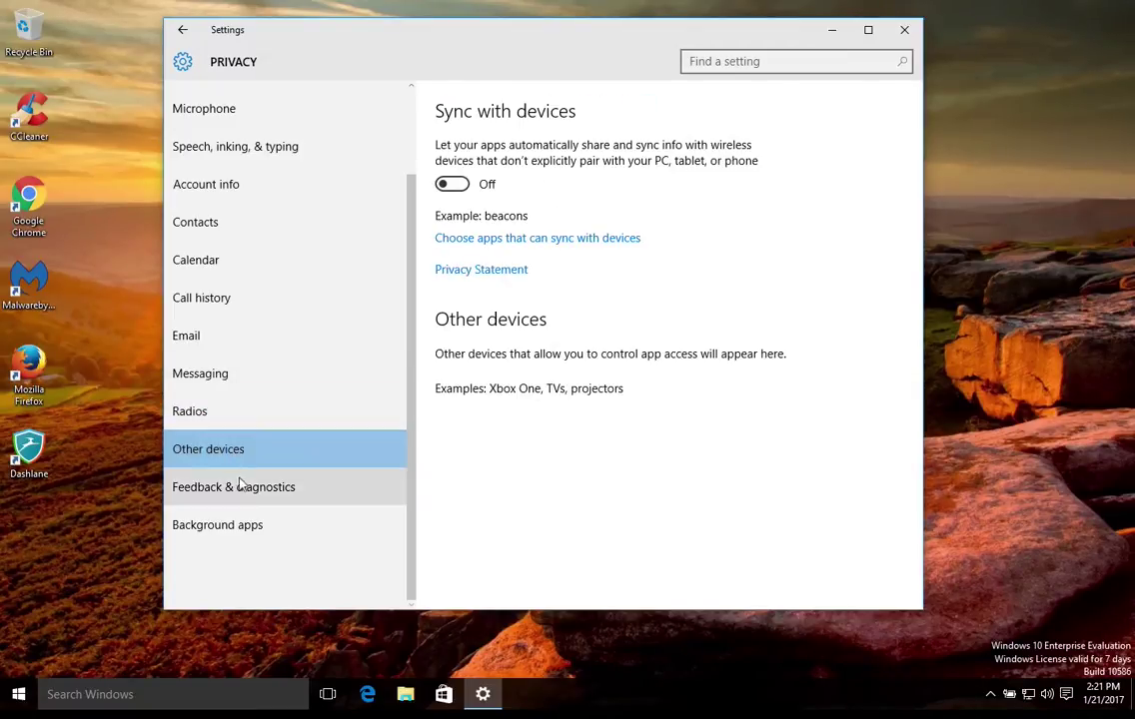
Set Feedback frequency to Never and diagnostic and usage data to Basic.
left_click(243, 489)
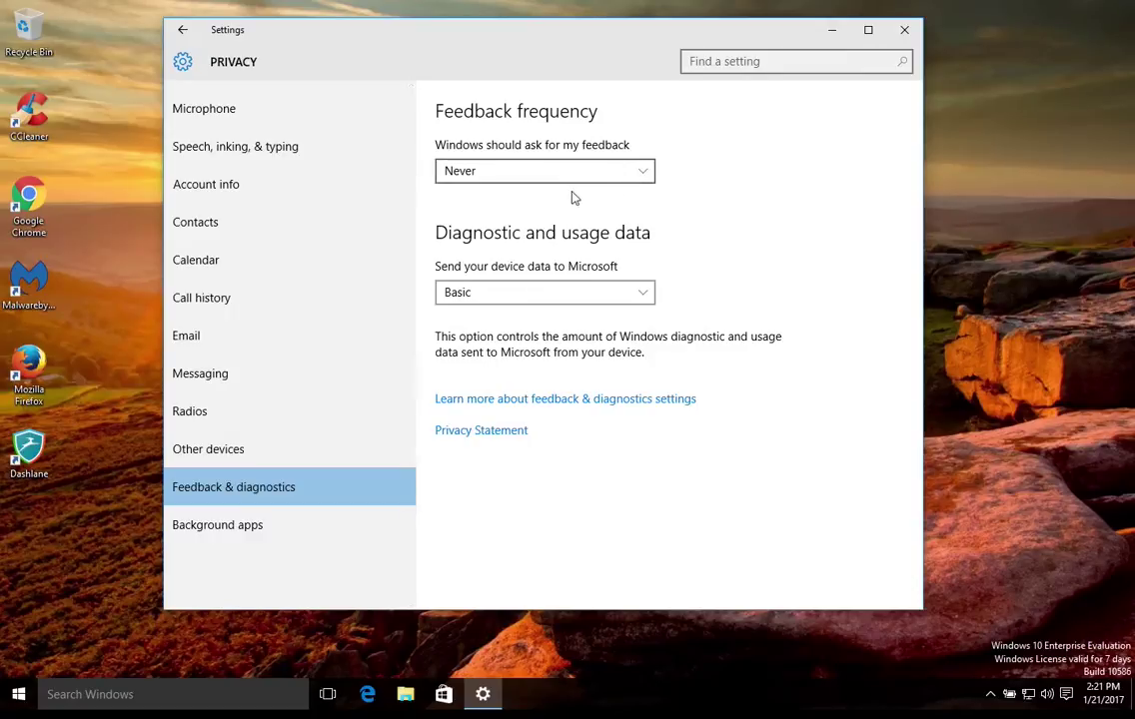
left_click(621, 180)
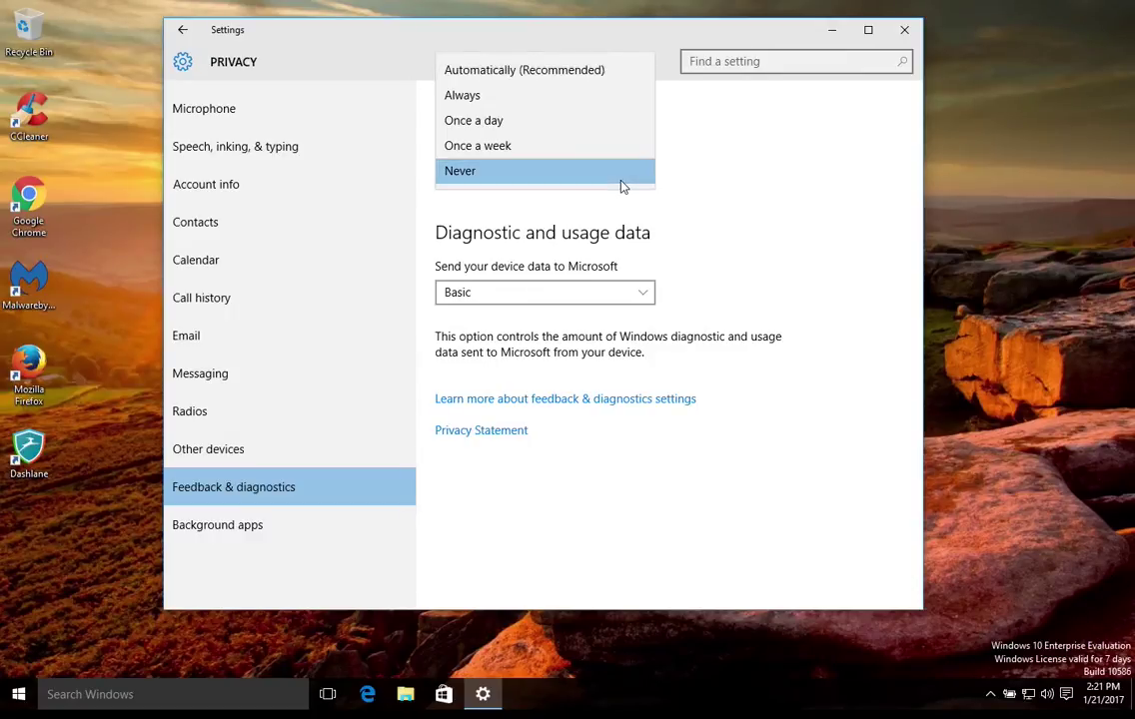
left_click(722, 236)
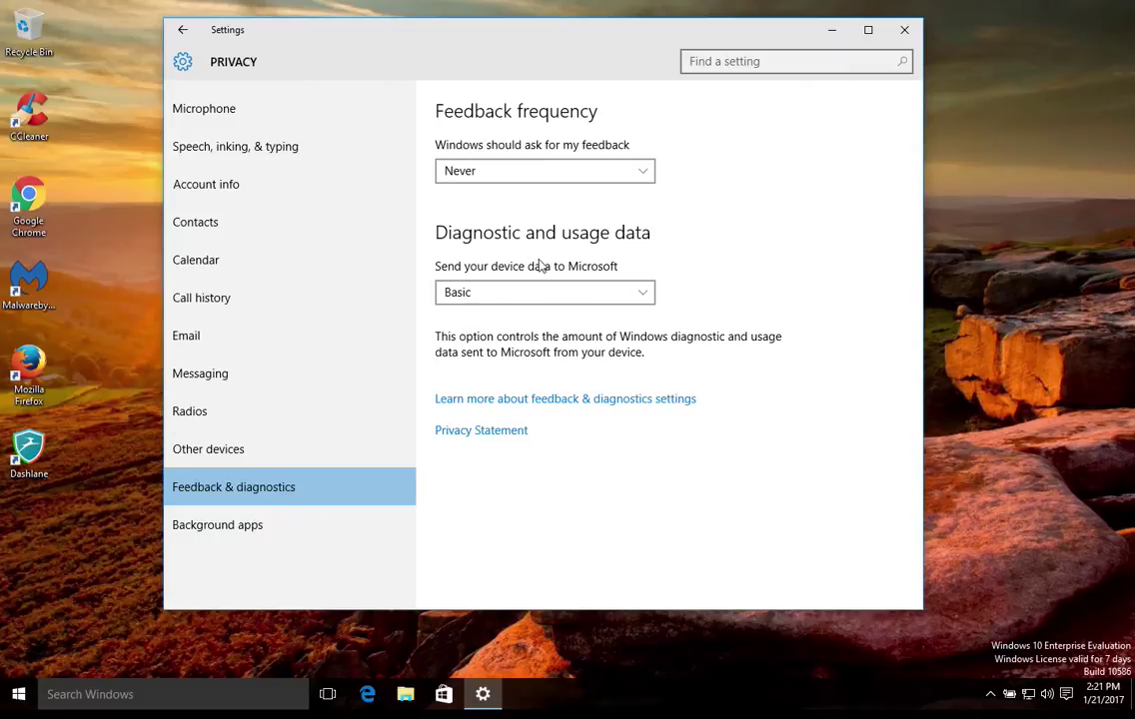
left_click(637, 297)
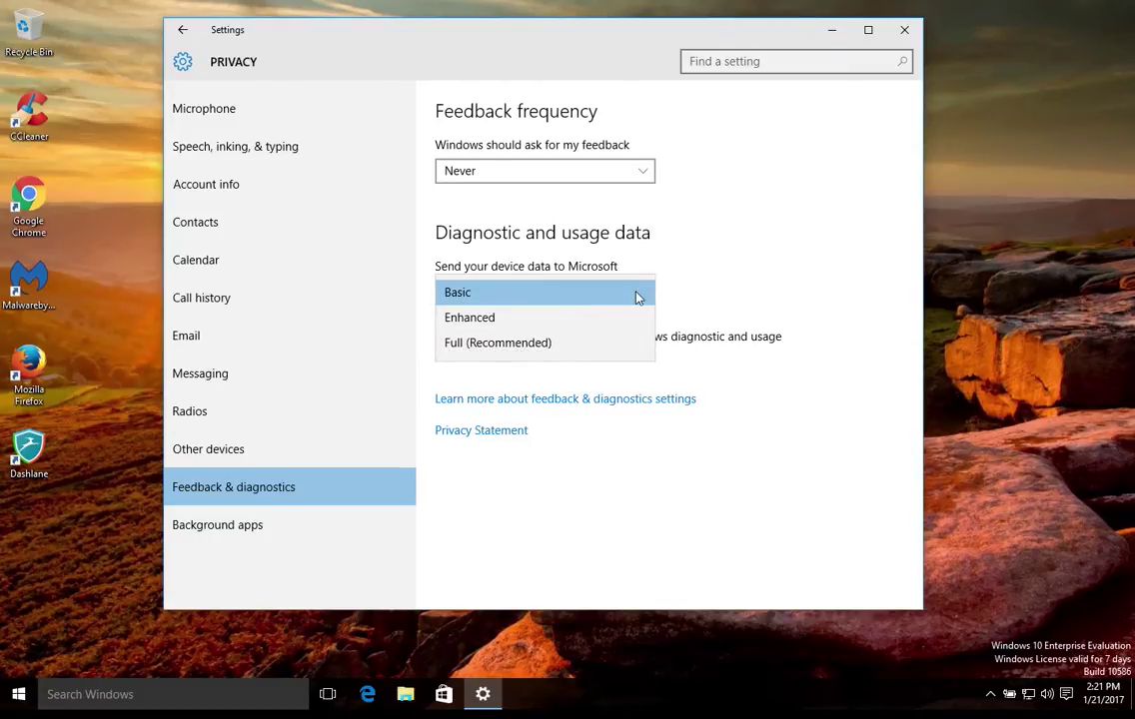
left_click(473, 300)
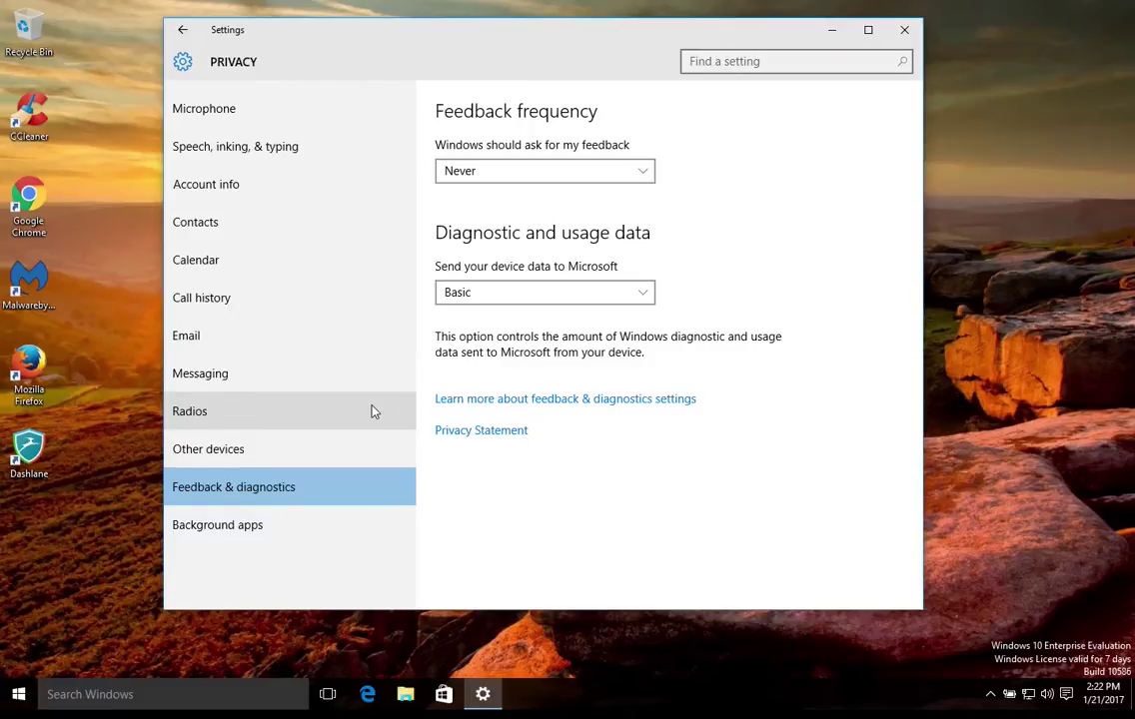
Check that every app in Background apps is Off, then return to Settings home.
left_click(219, 530)
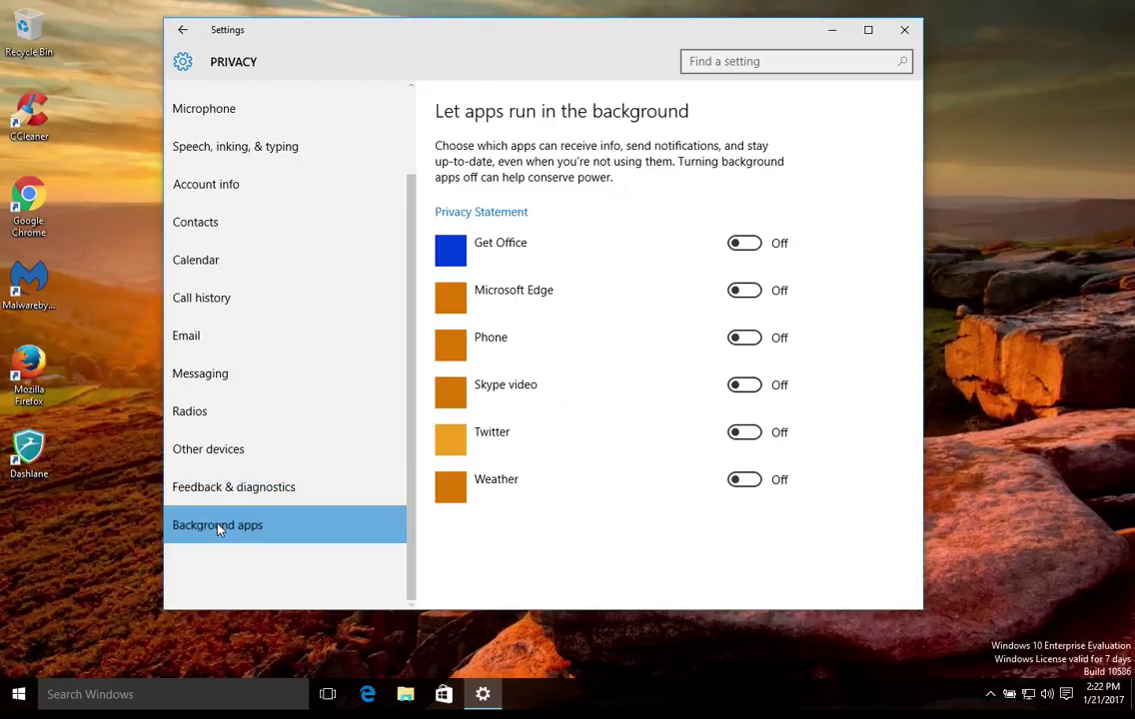
scroll(592, 375, "down", 3)
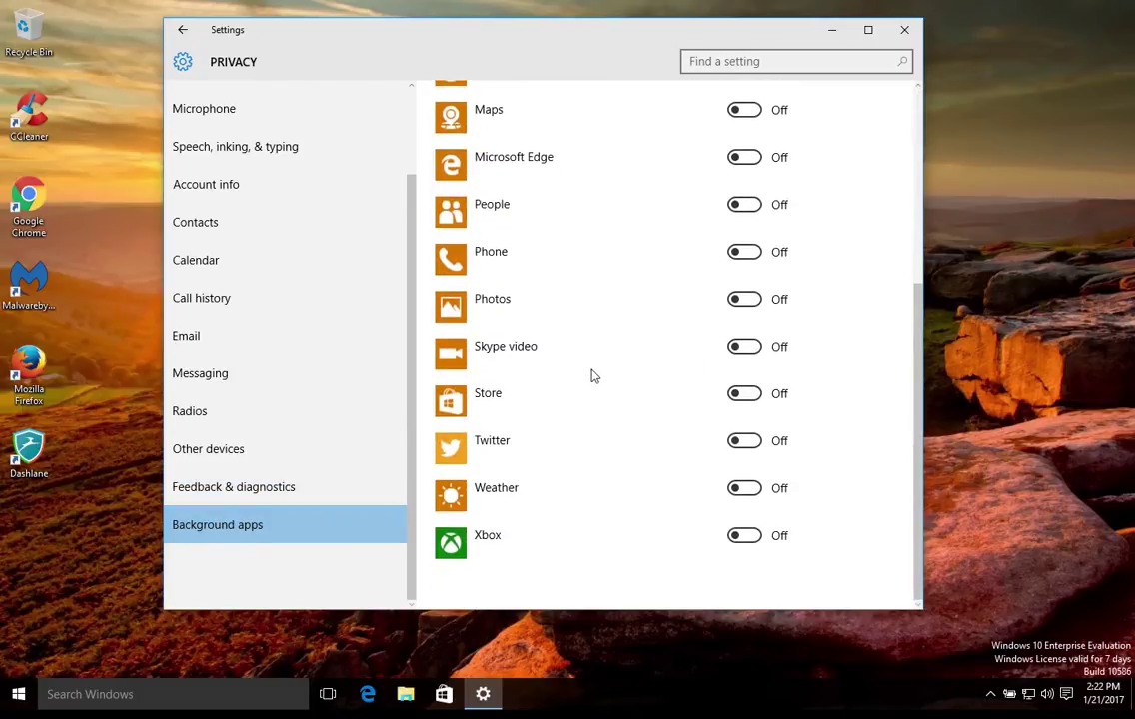
scroll(592, 374, "up", 3)
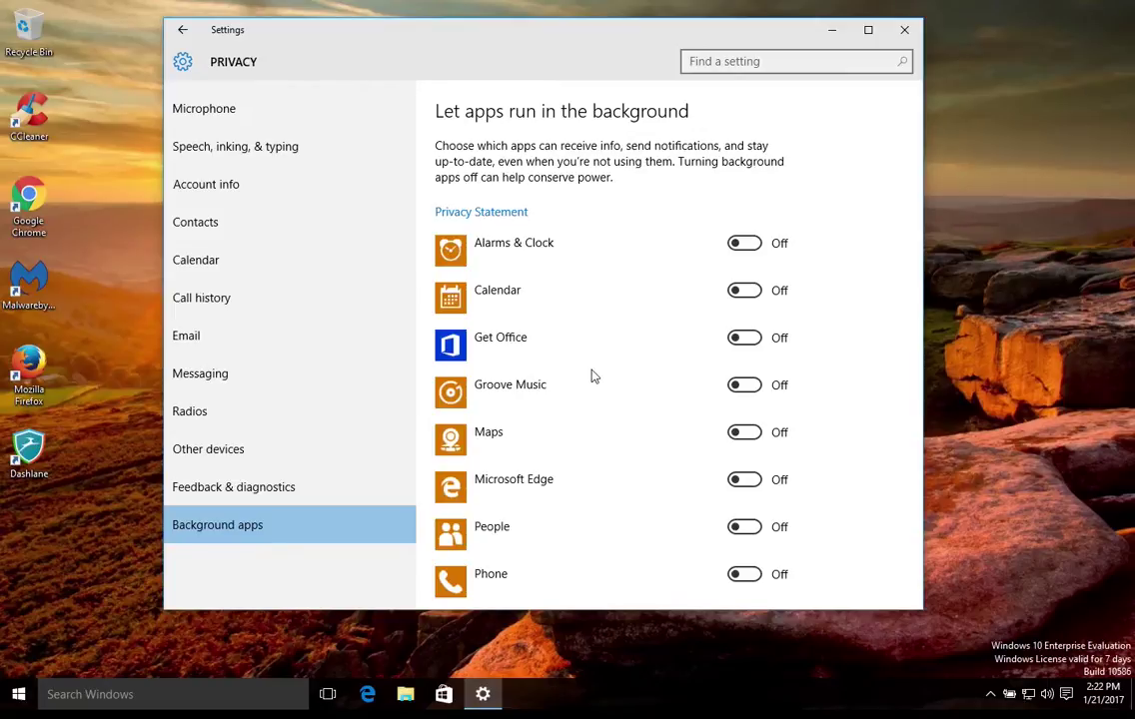
left_click(183, 35)
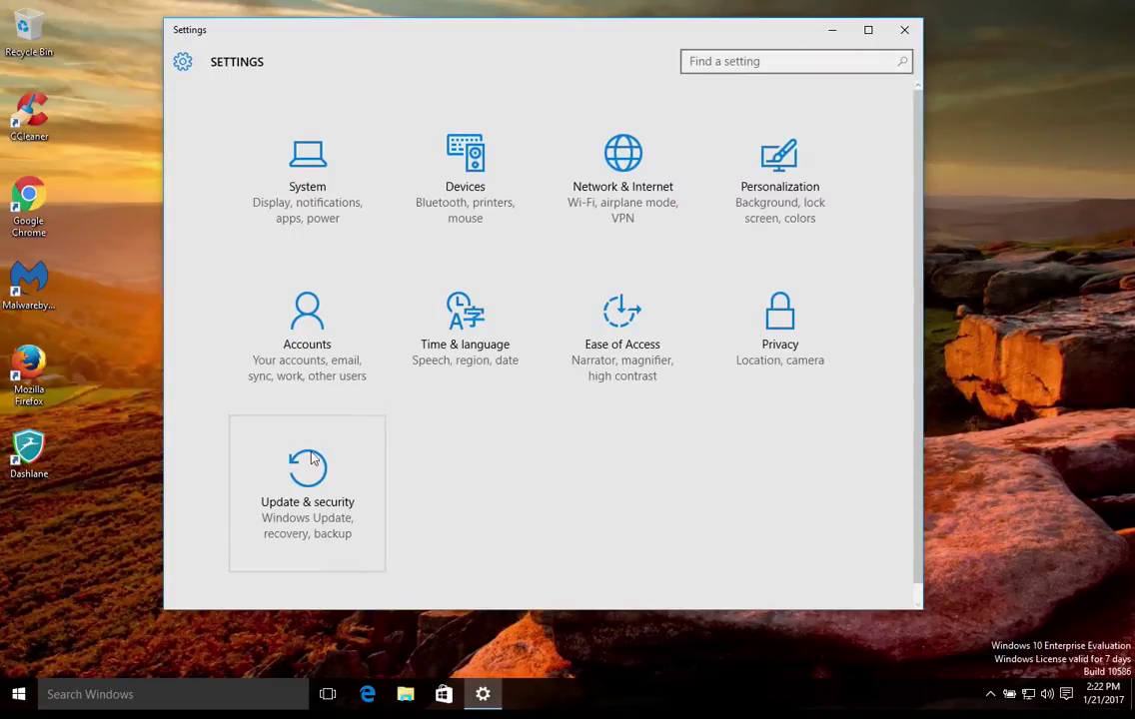
Go to Update & security and run Check for updates in Windows Update.
left_click(311, 515)
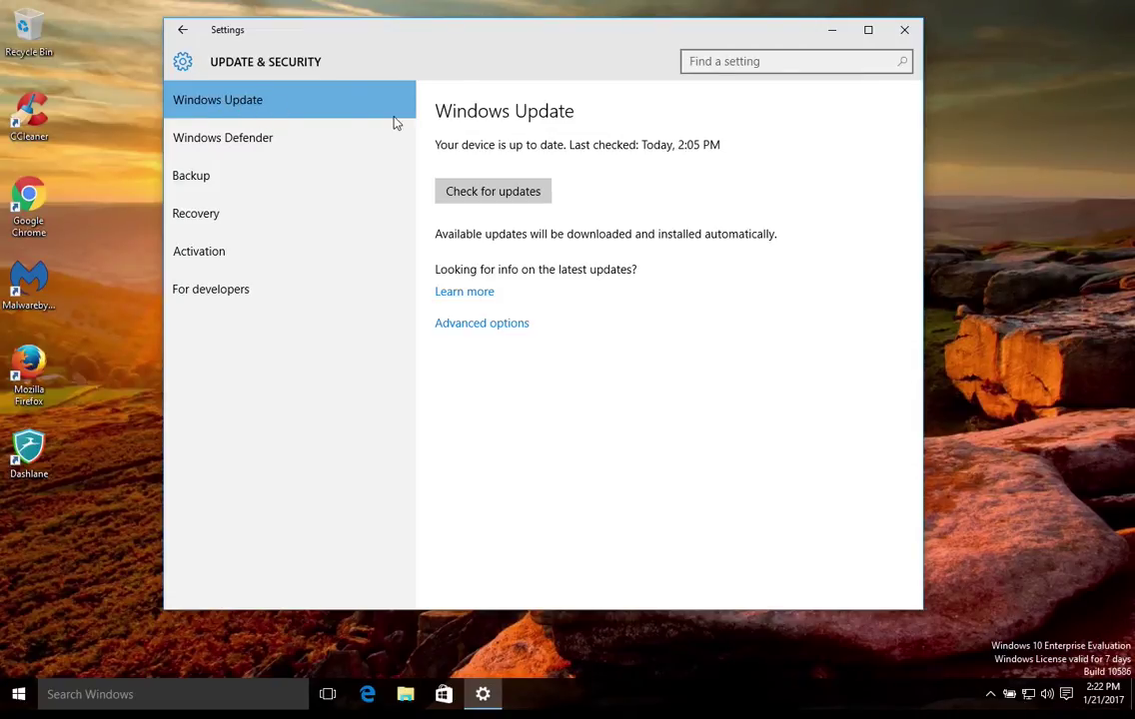
left_click(486, 192)
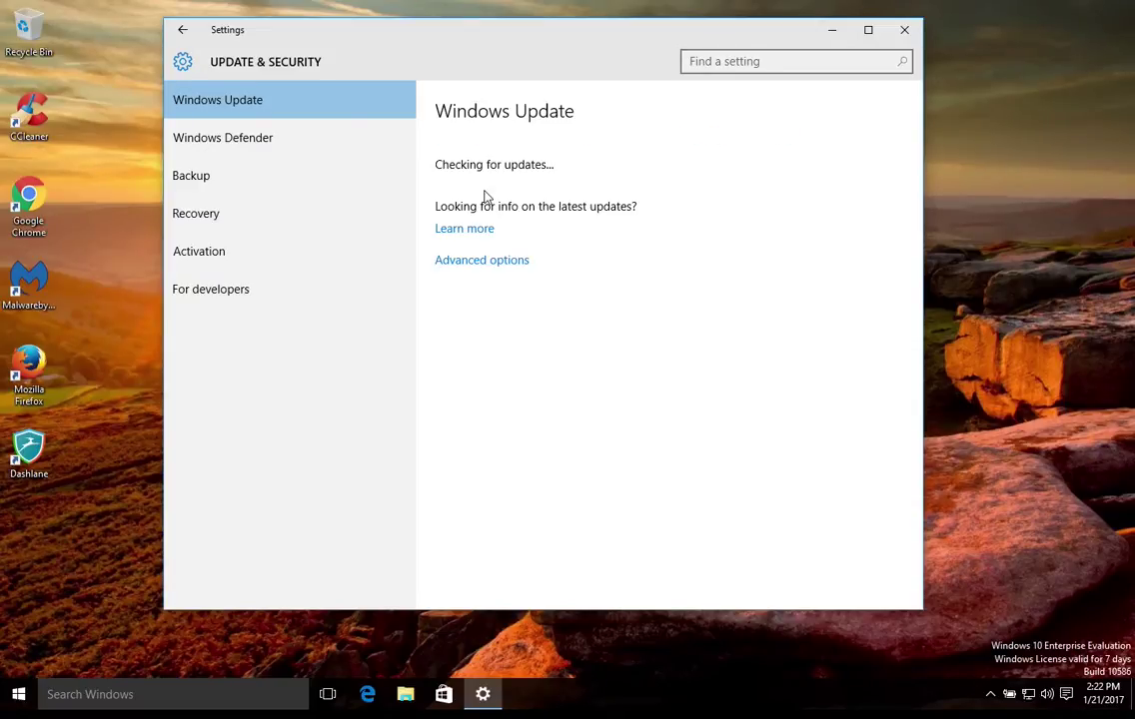
Show Windows Defender with real-time protection On, cloud protection and sample submission Off.
left_click(250, 139)
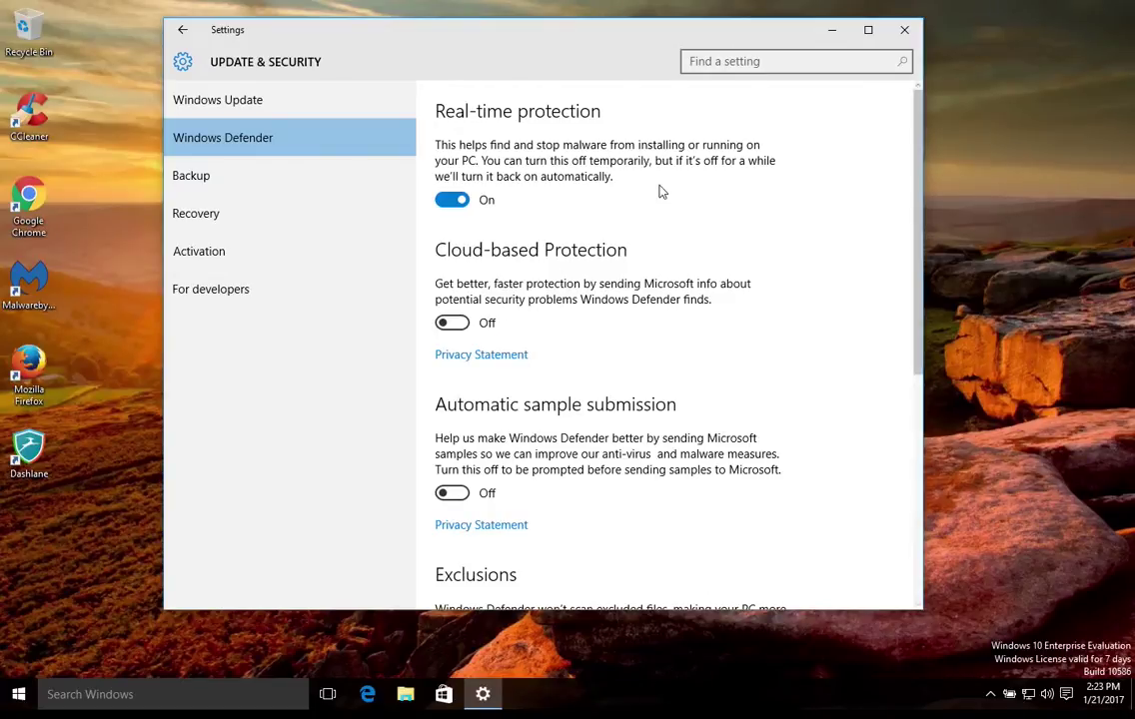
Close Settings, find Control Panel through search and go to System and Security.
left_click(904, 30)
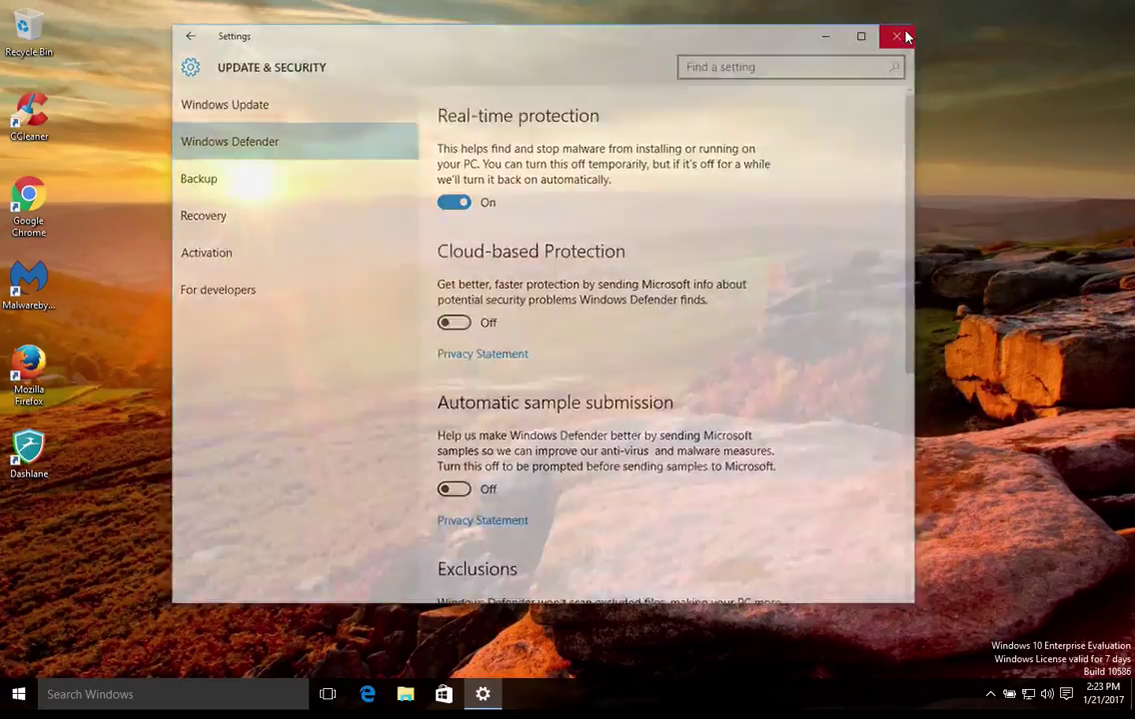
left_click(137, 697)
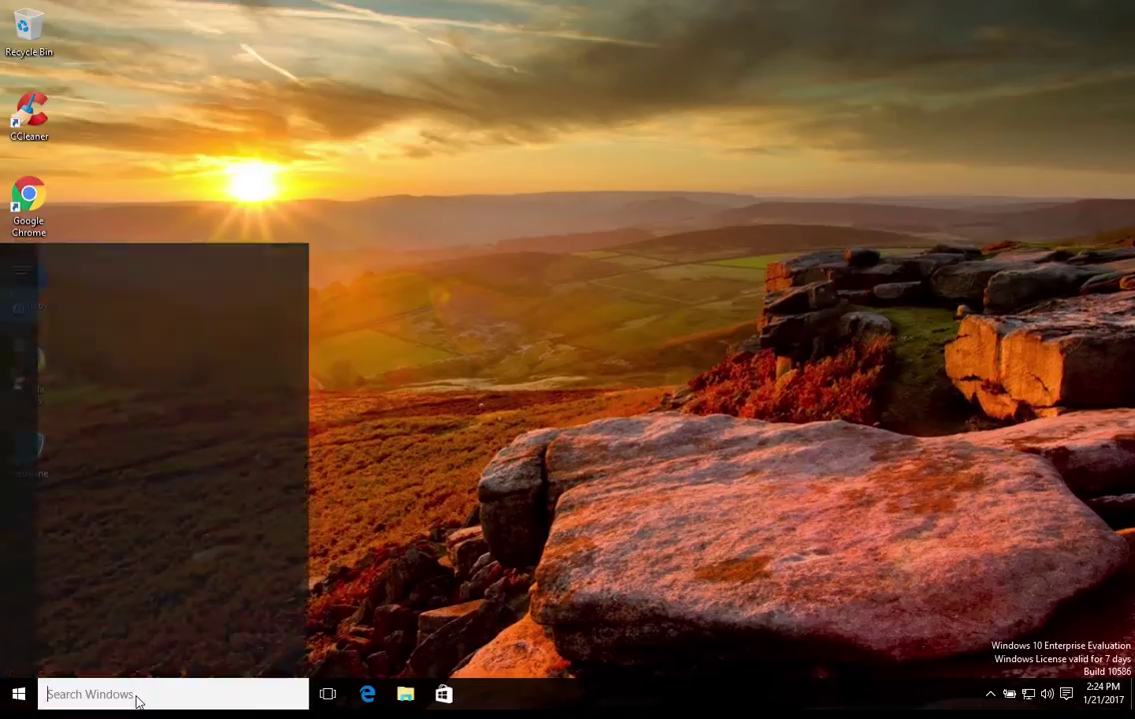
type("cont")
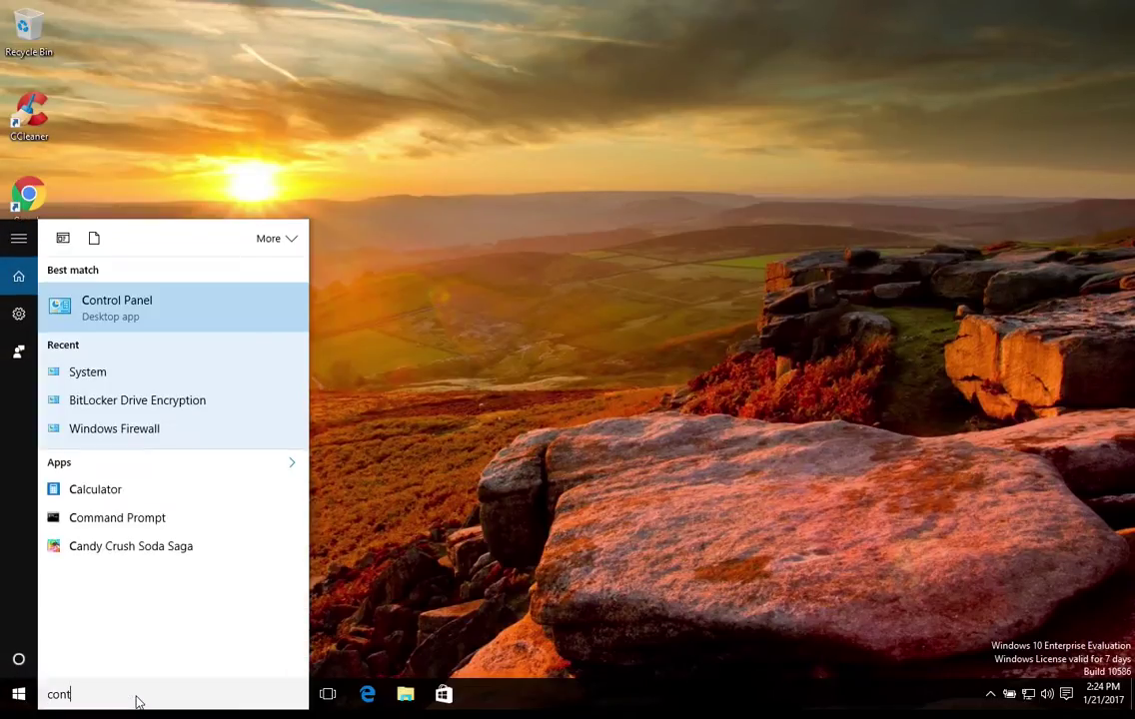
type("rol panel")
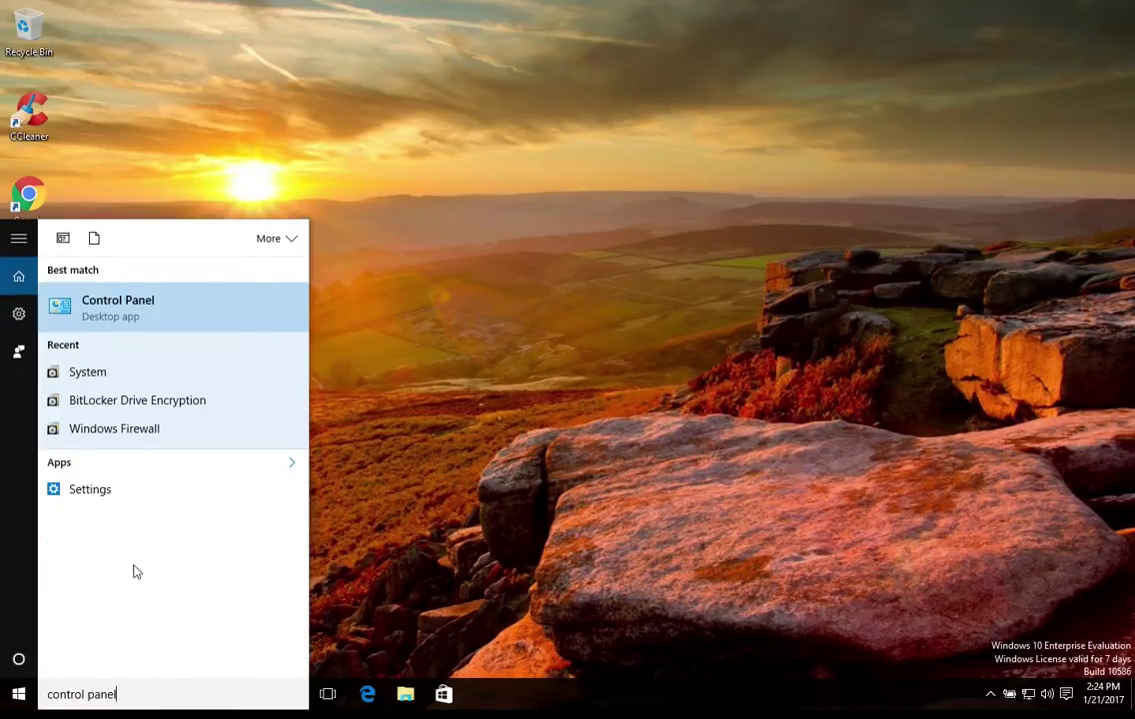
left_click(120, 311)
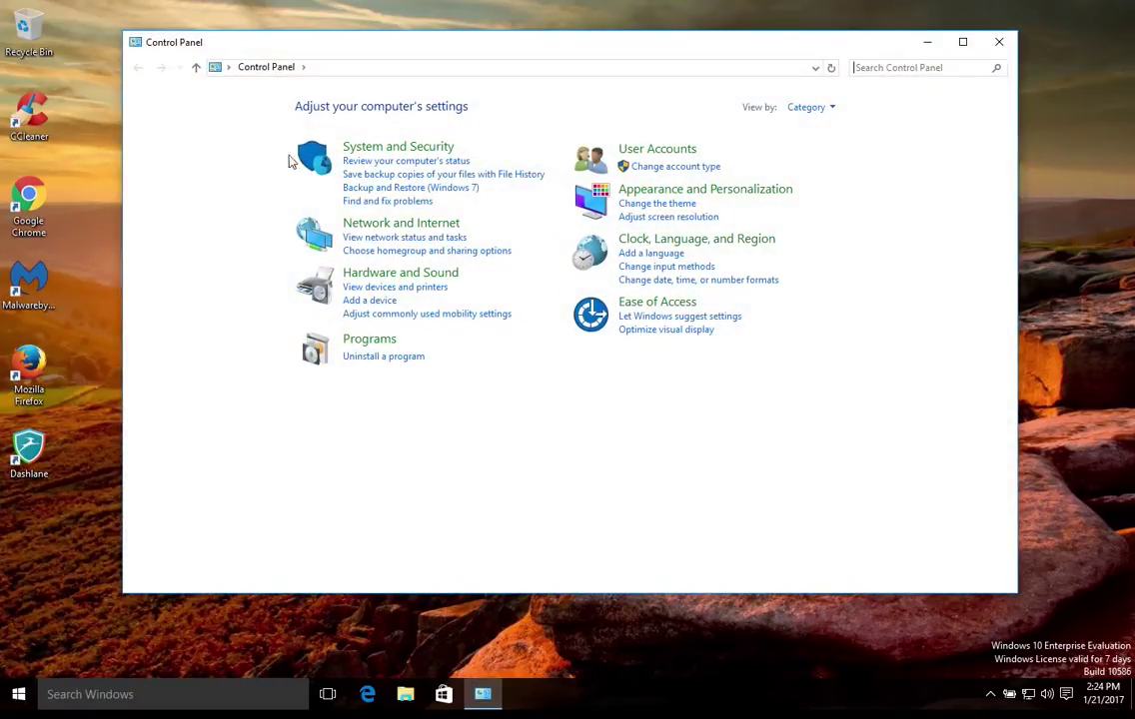
left_click(397, 147)
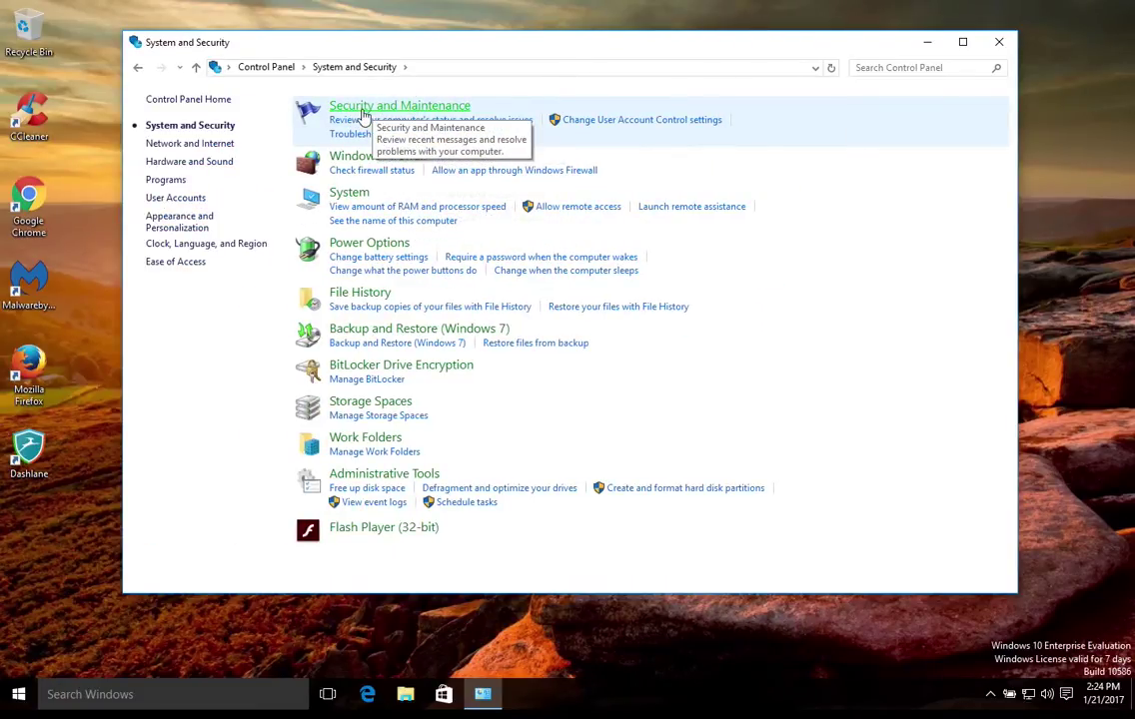
Open Security and Maintenance and expand Security to show firewall, virus protection and UAC on.
left_click(382, 108)
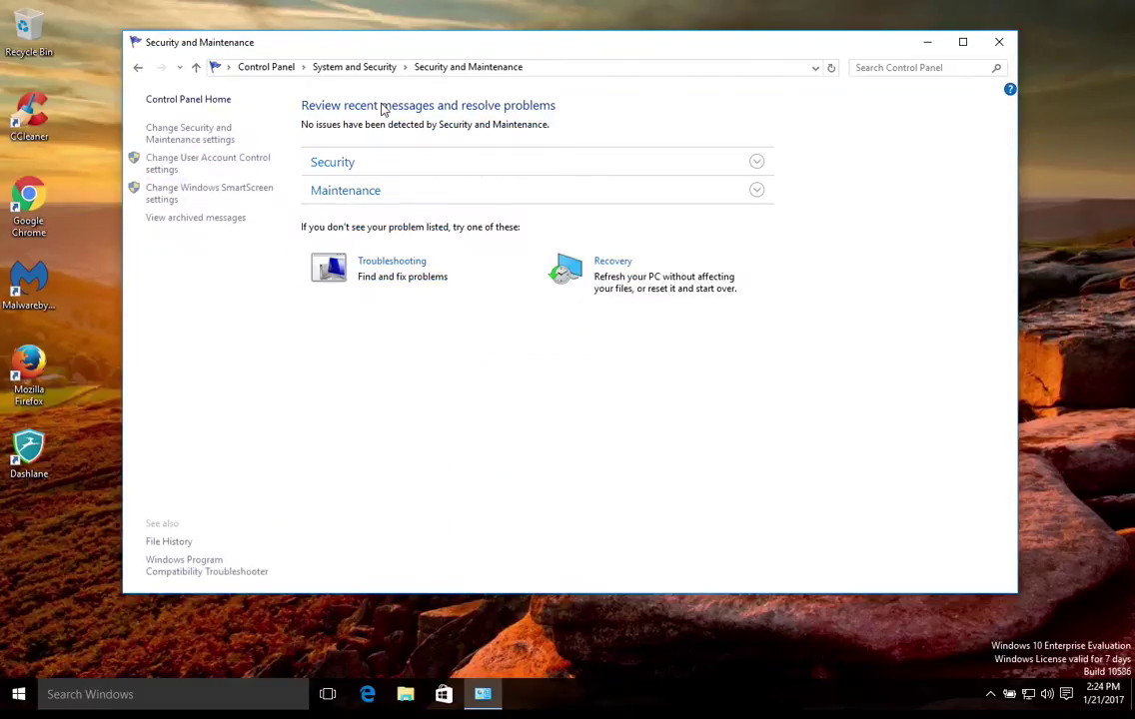
left_click(758, 162)
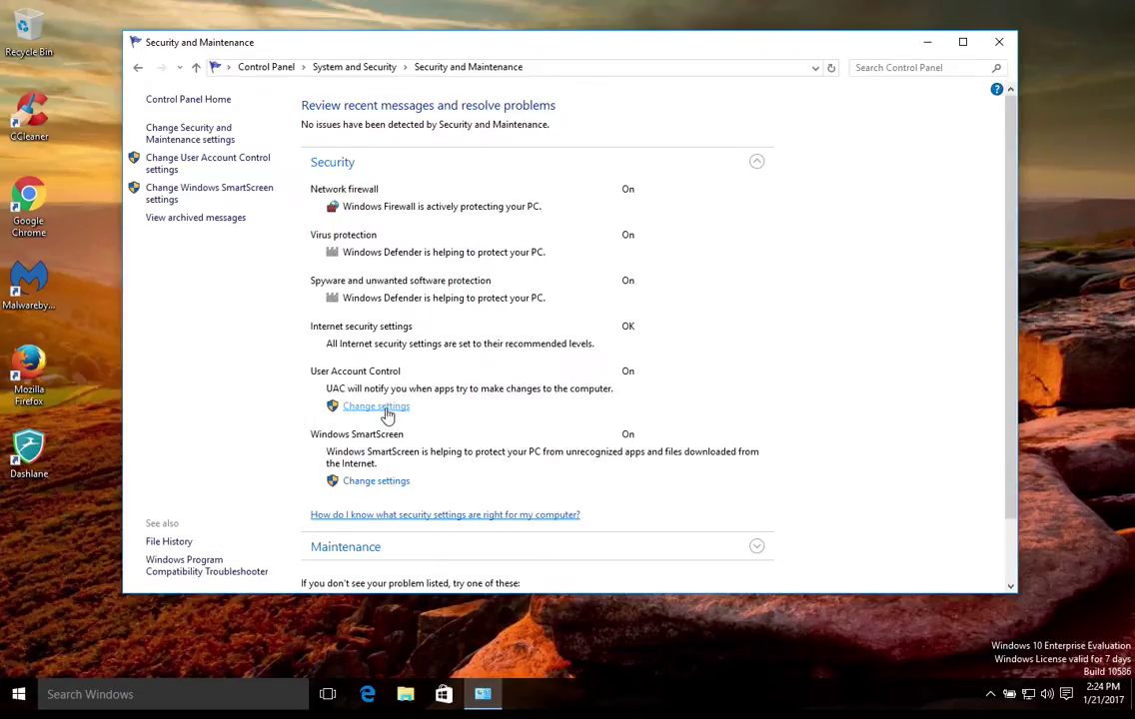
left_click(375, 407)
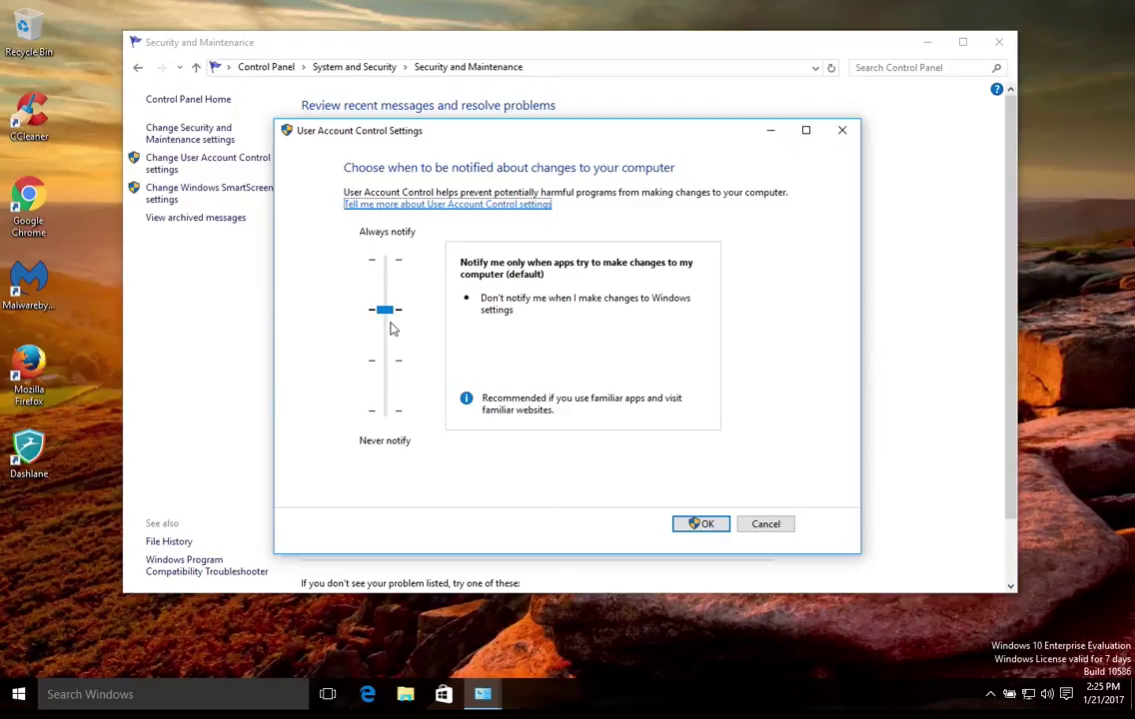
left_click(699, 526)
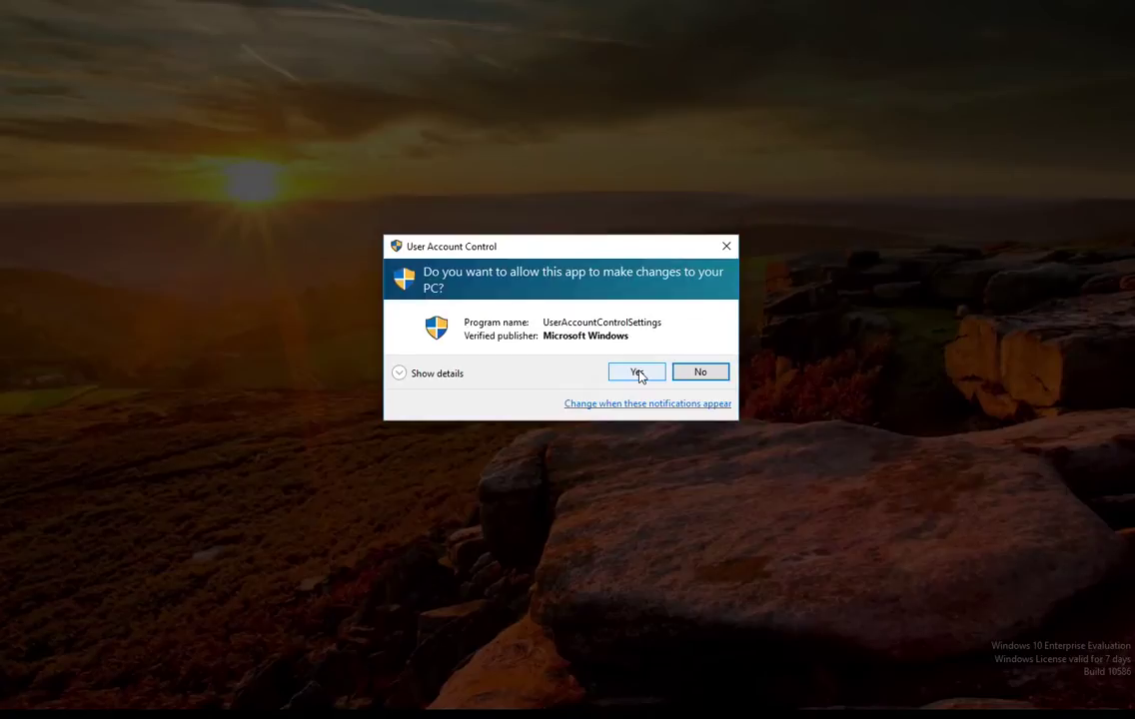
left_click(684, 377)
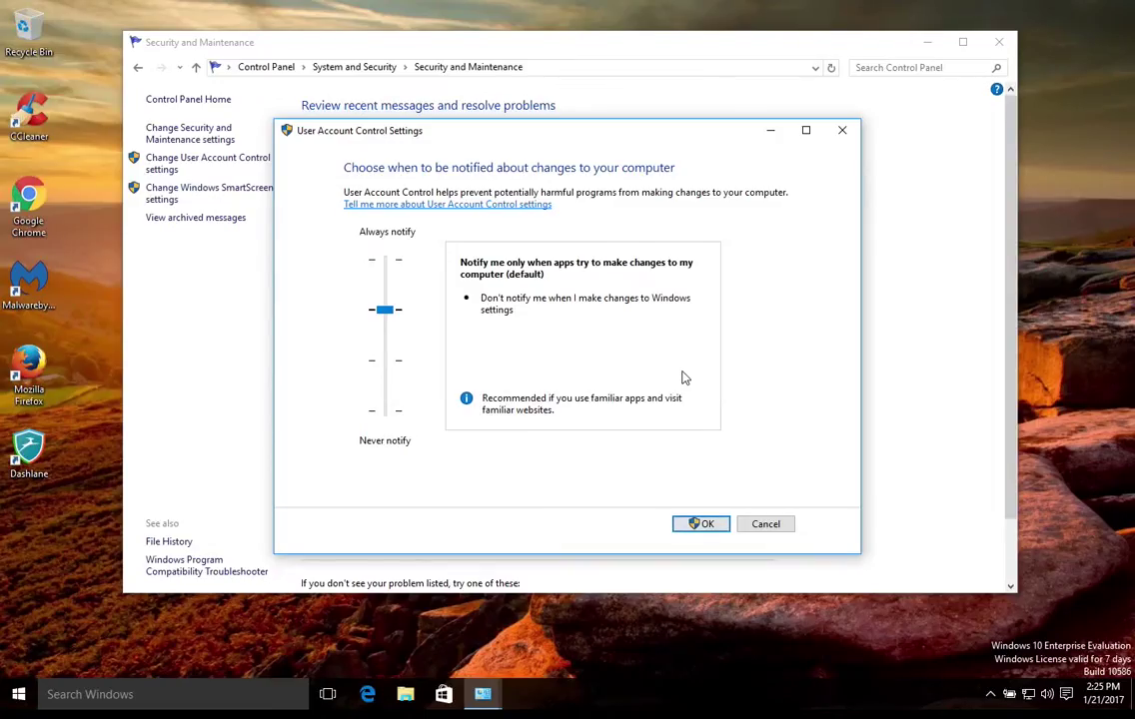
left_click(761, 525)
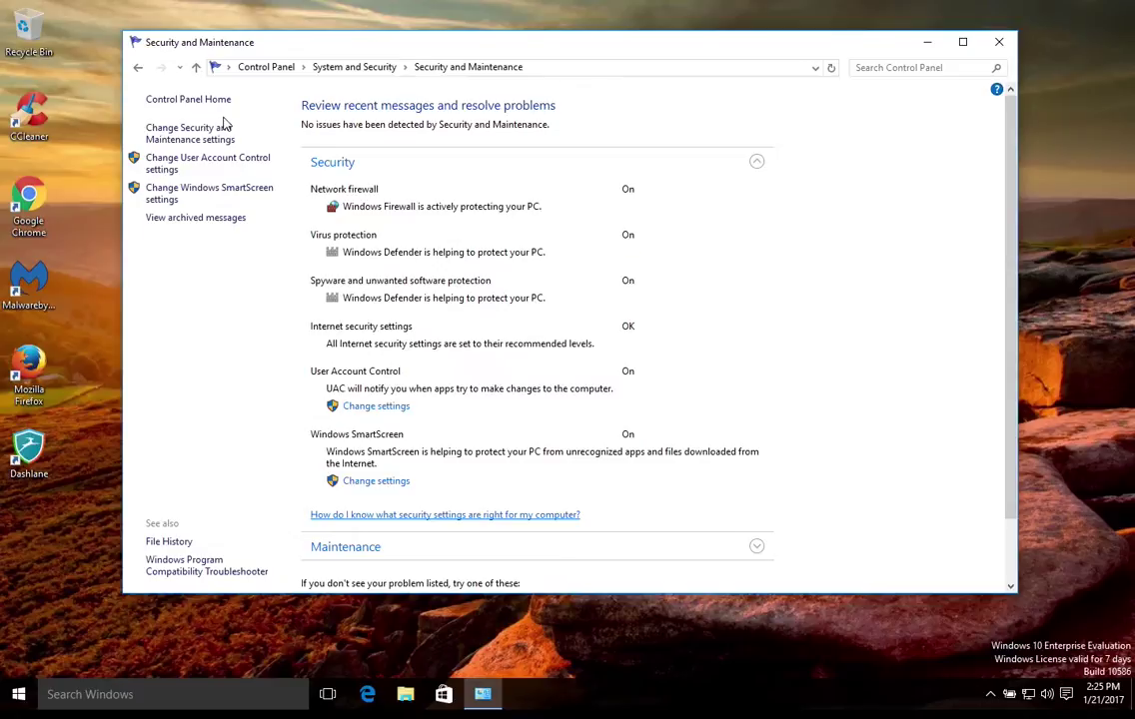
Set the public-network firewall to block all incoming connections and notify on blocked apps.
left_click(139, 69)
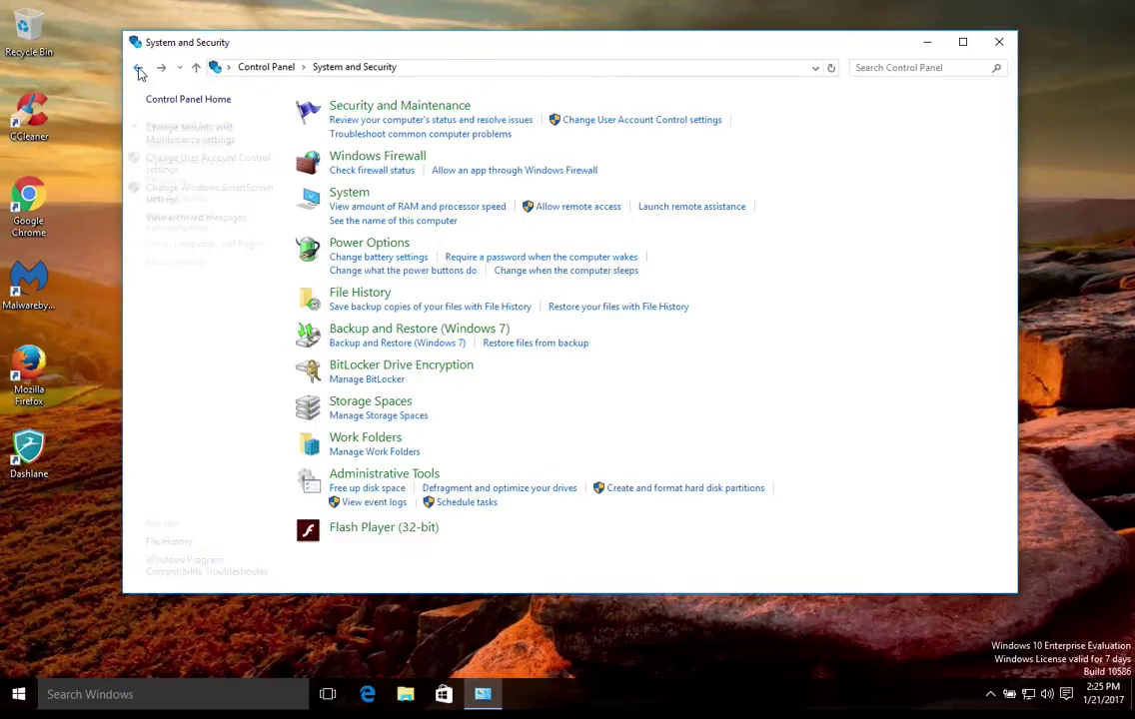
left_click(360, 157)
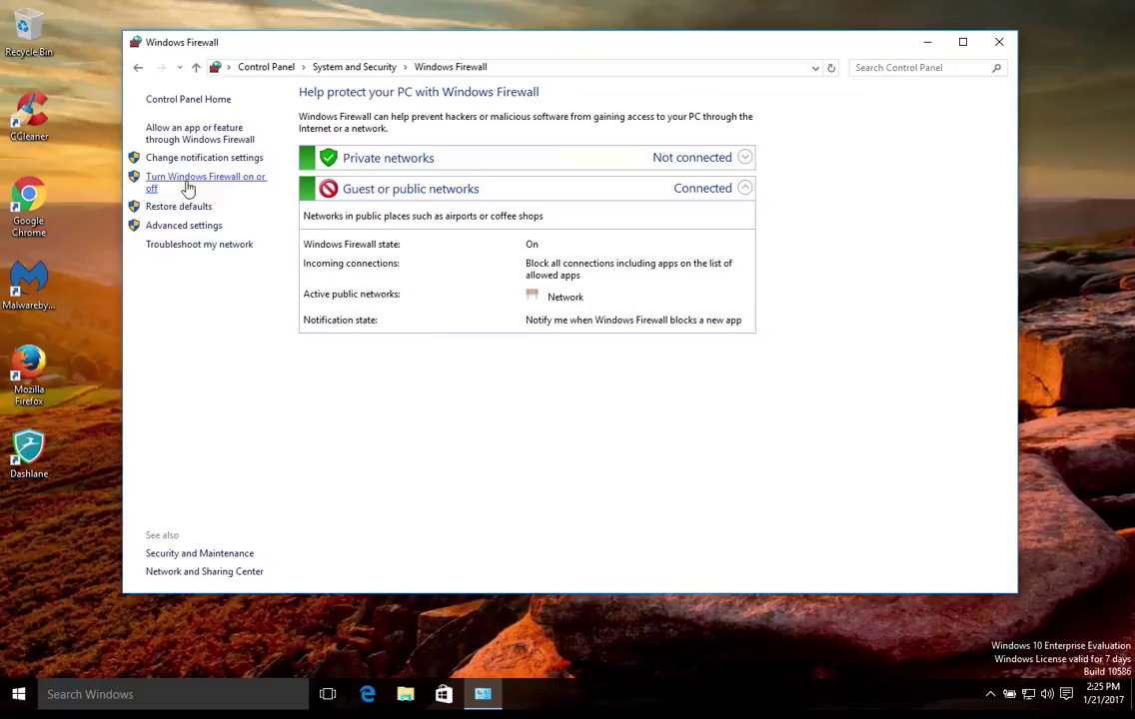
left_click(197, 180)
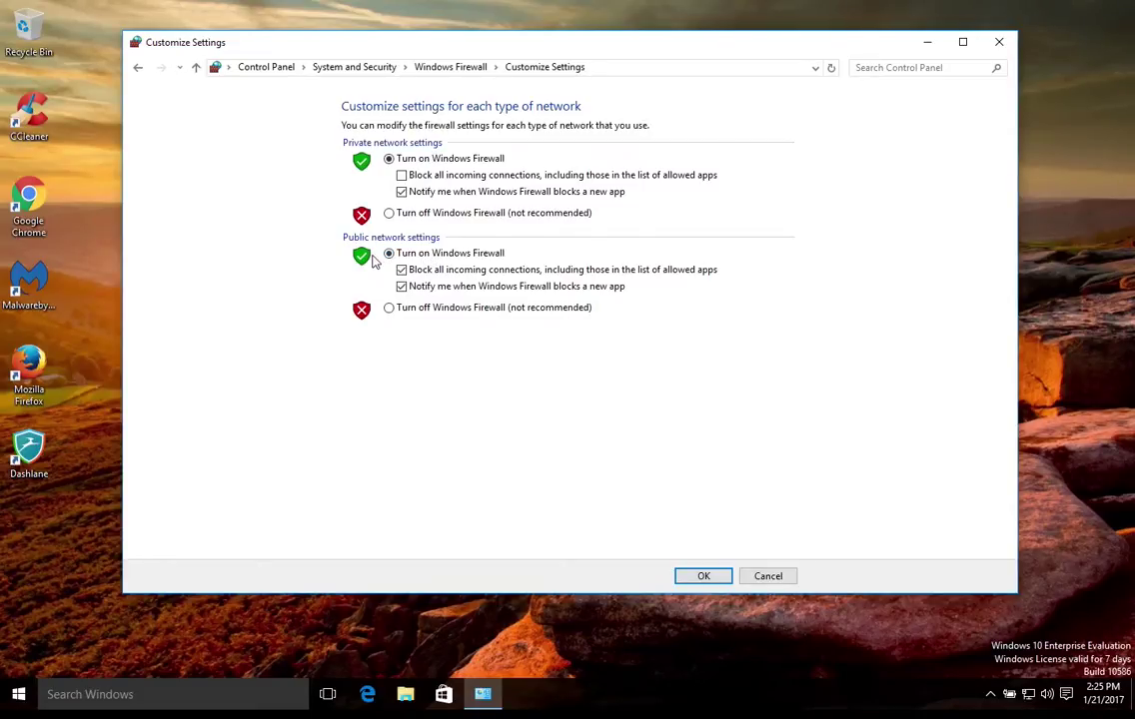
left_click(402, 270)
left_click(403, 270)
left_click(402, 286)
left_click(694, 575)
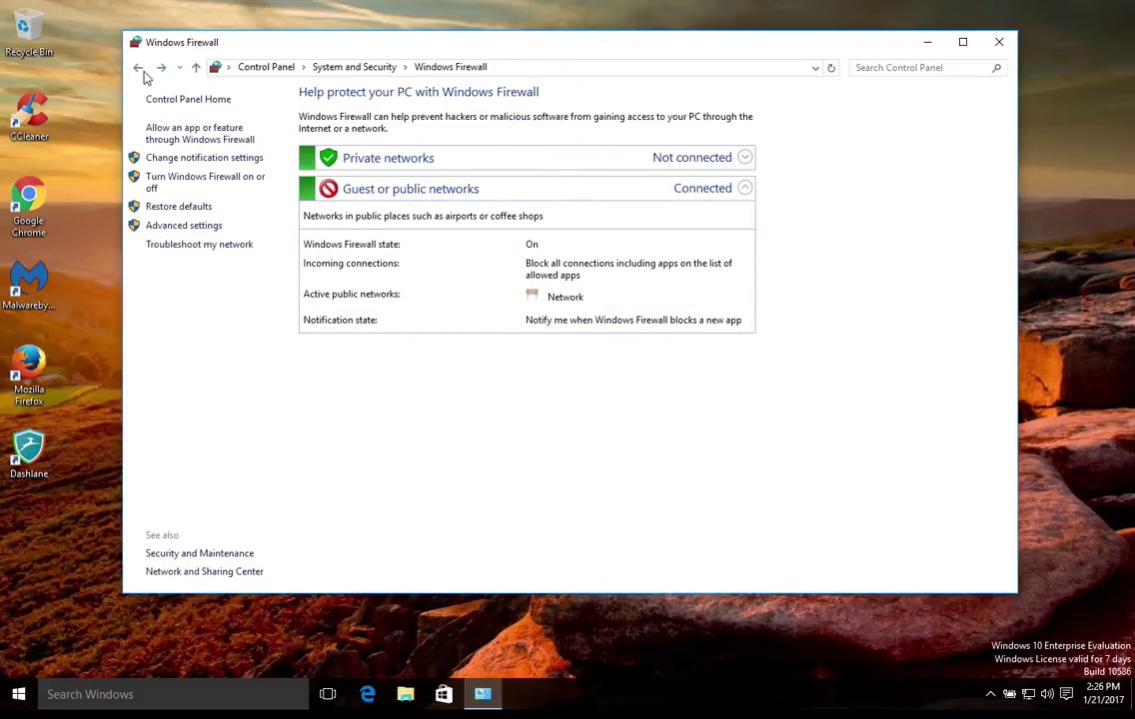
Open BitLocker Drive Encryption from System and Security to confirm it's off for drive C:.
left_click(138, 68)
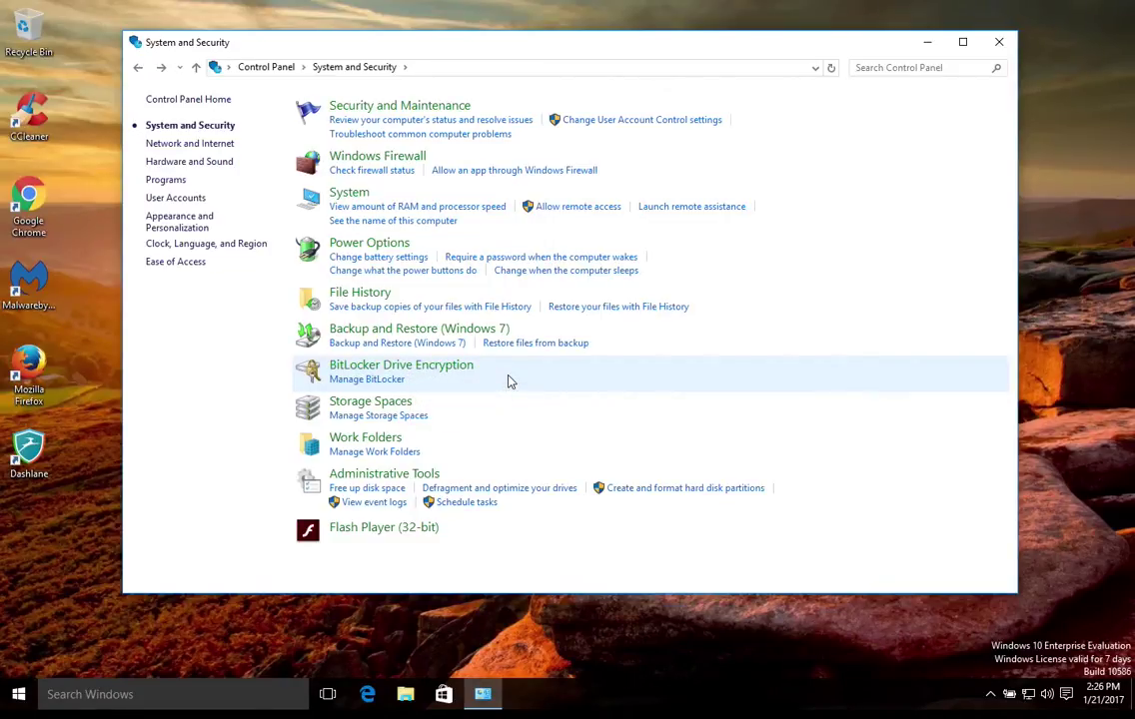
left_click(378, 369)
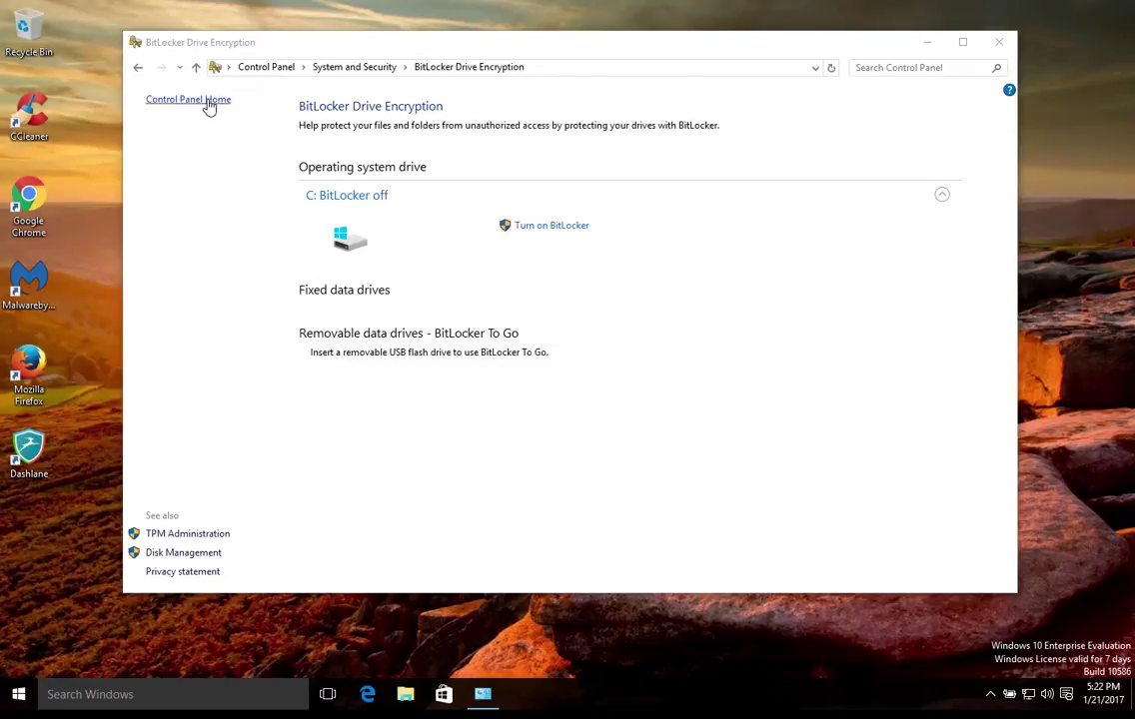
Go to Network and Sharing Center's advanced sharing settings from Control Panel Home.
left_click(177, 102)
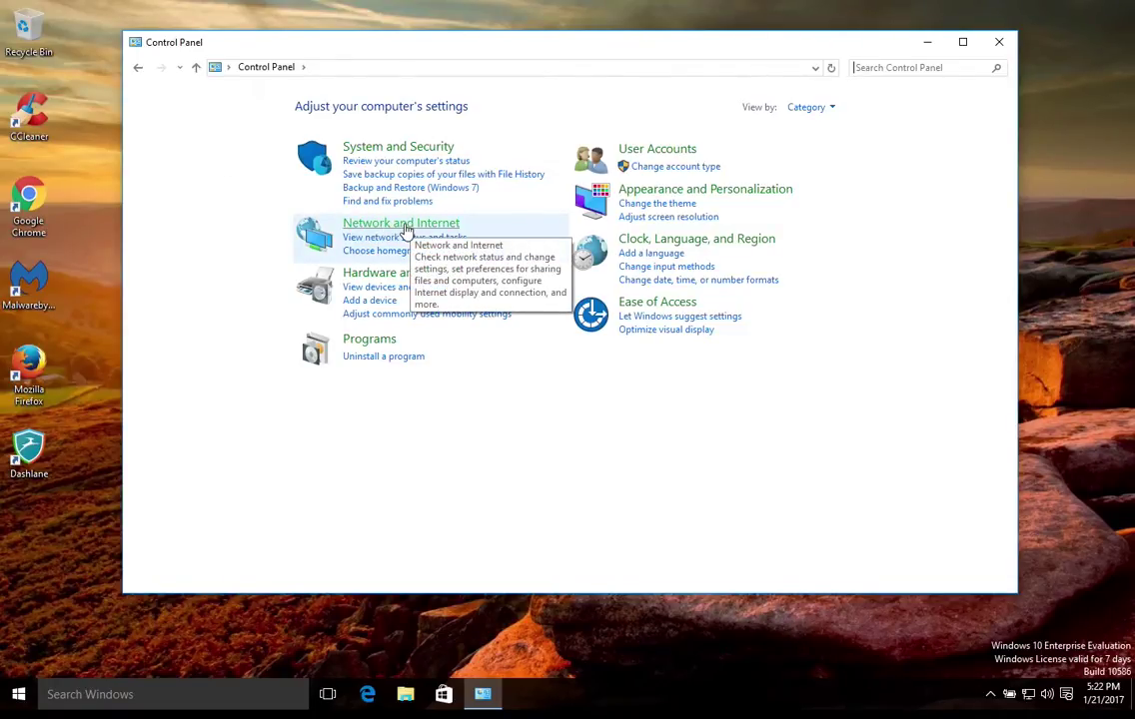
left_click(399, 227)
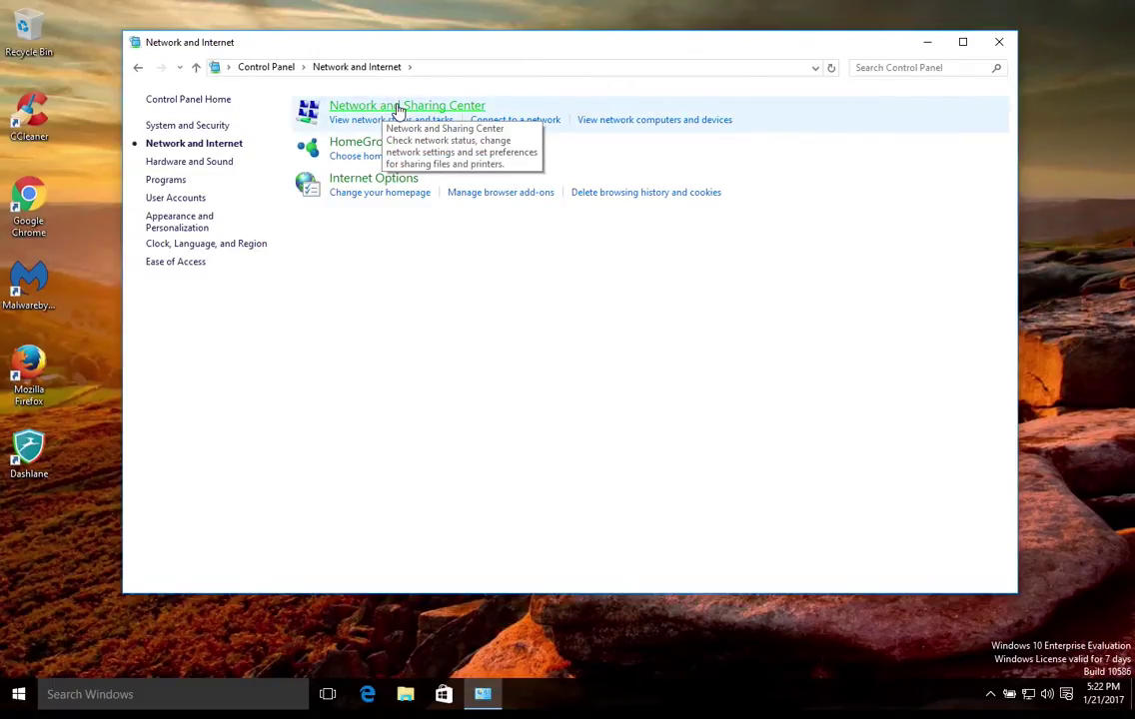
left_click(398, 110)
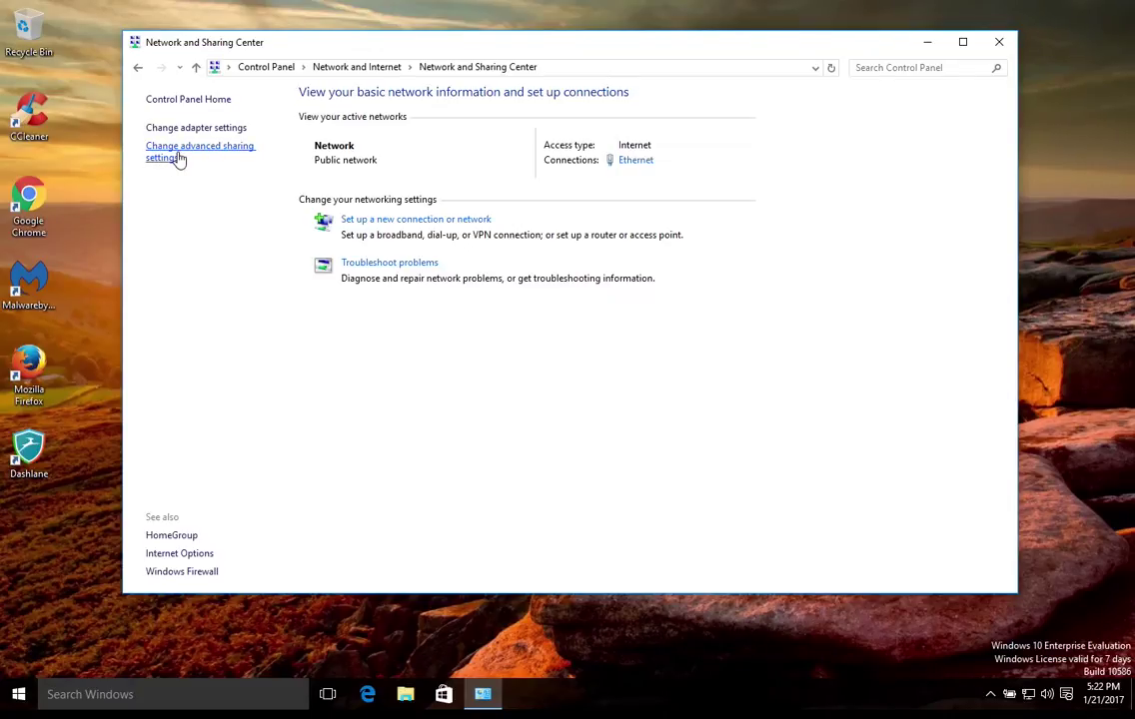
left_click(157, 158)
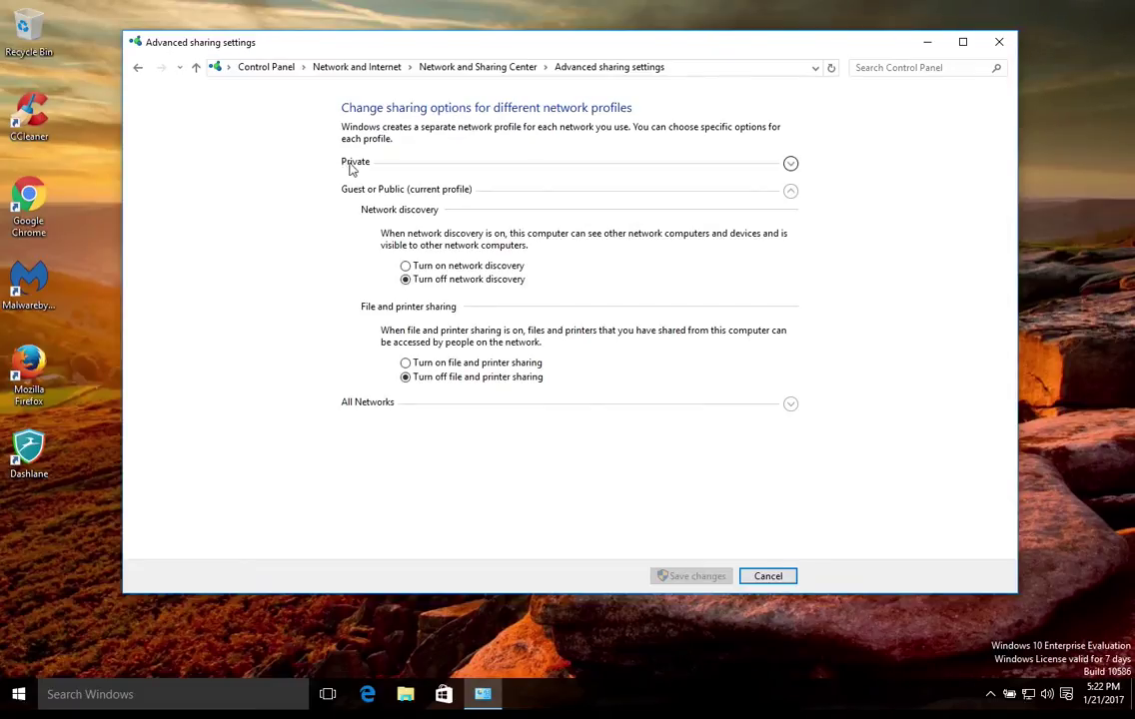
Expand the Private, Guest or Public, and All Networks sharing profiles.
left_click(790, 165)
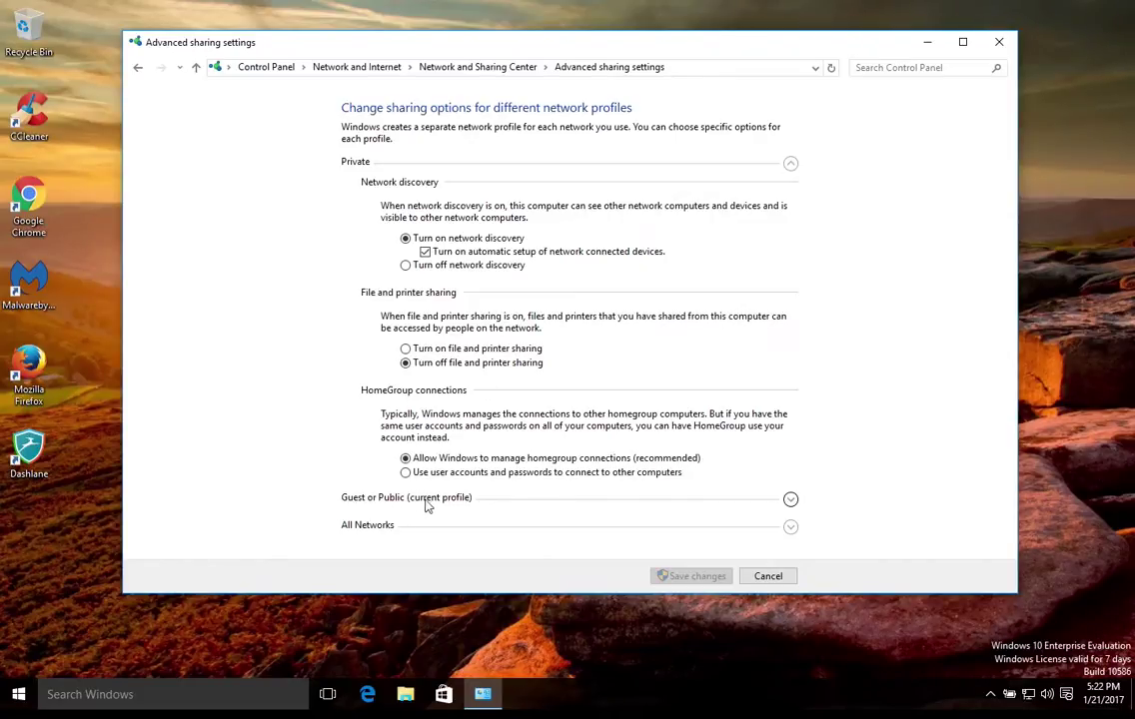
left_click(791, 502)
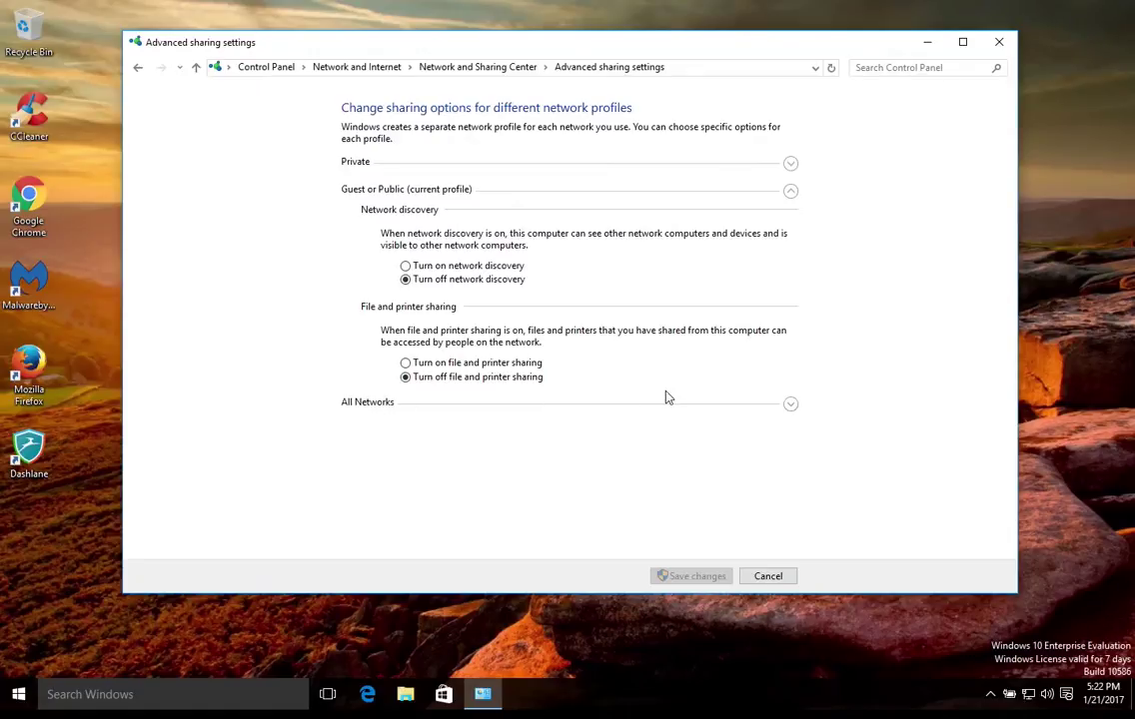
left_click(790, 408)
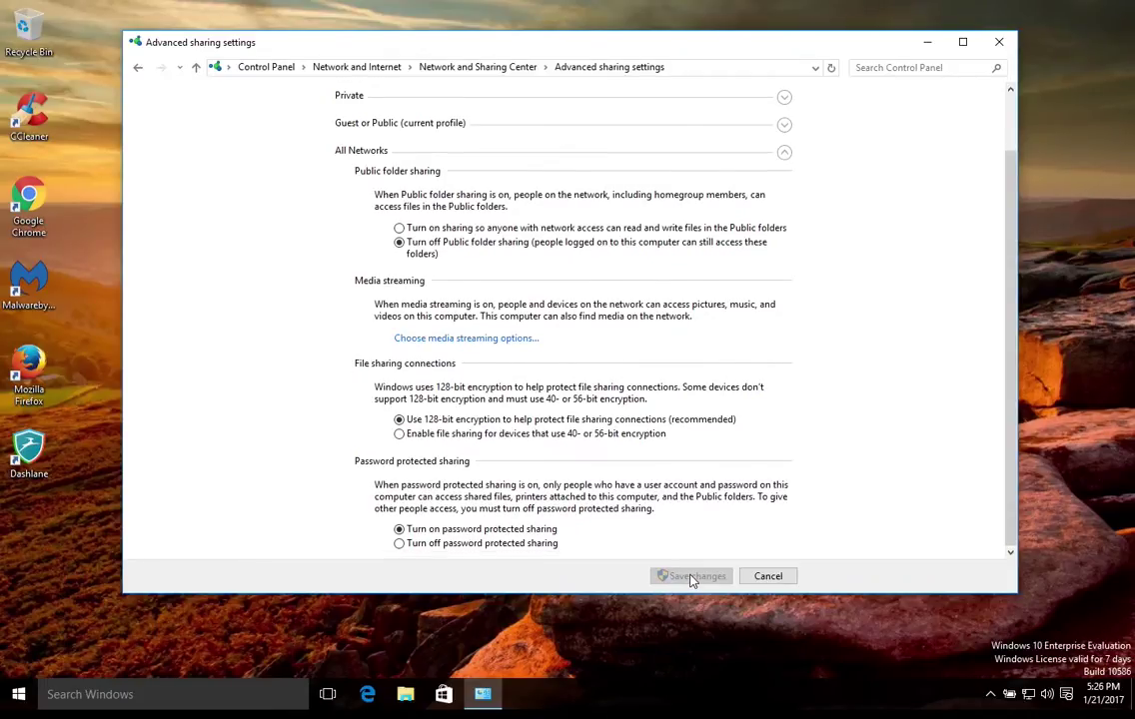
Close Control Panel, search 'settings' to launch Settings, and open Network & Internet.
left_click(999, 44)
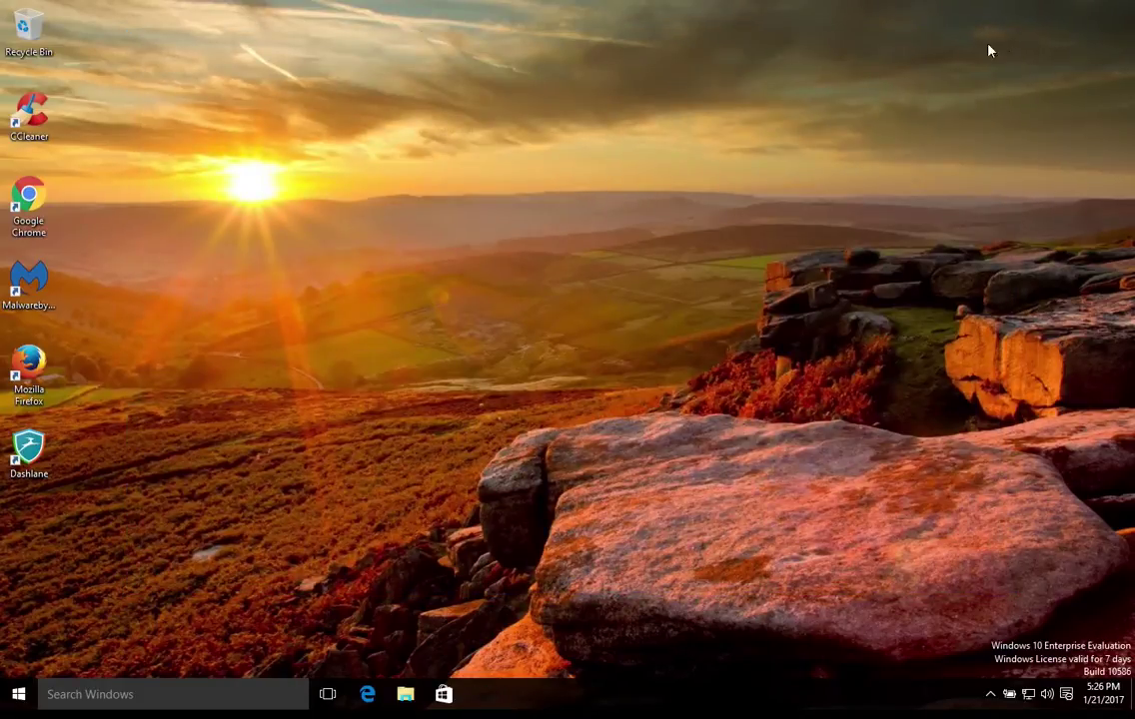
left_click(149, 701)
type("settings")
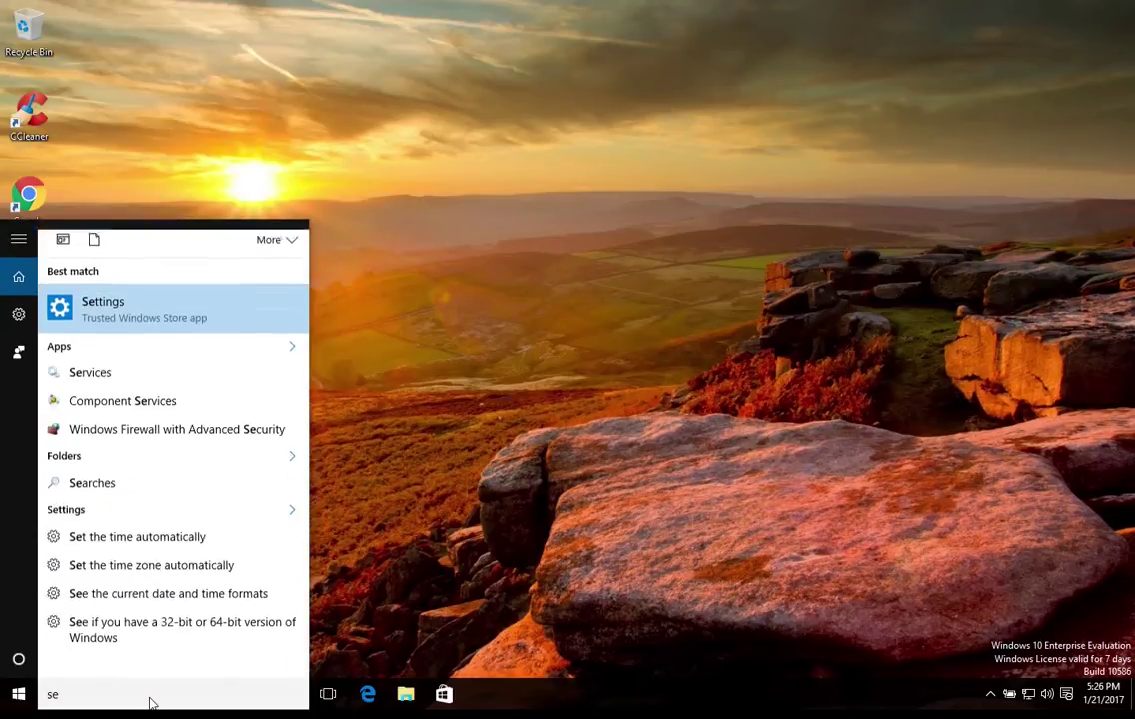
left_click(108, 317)
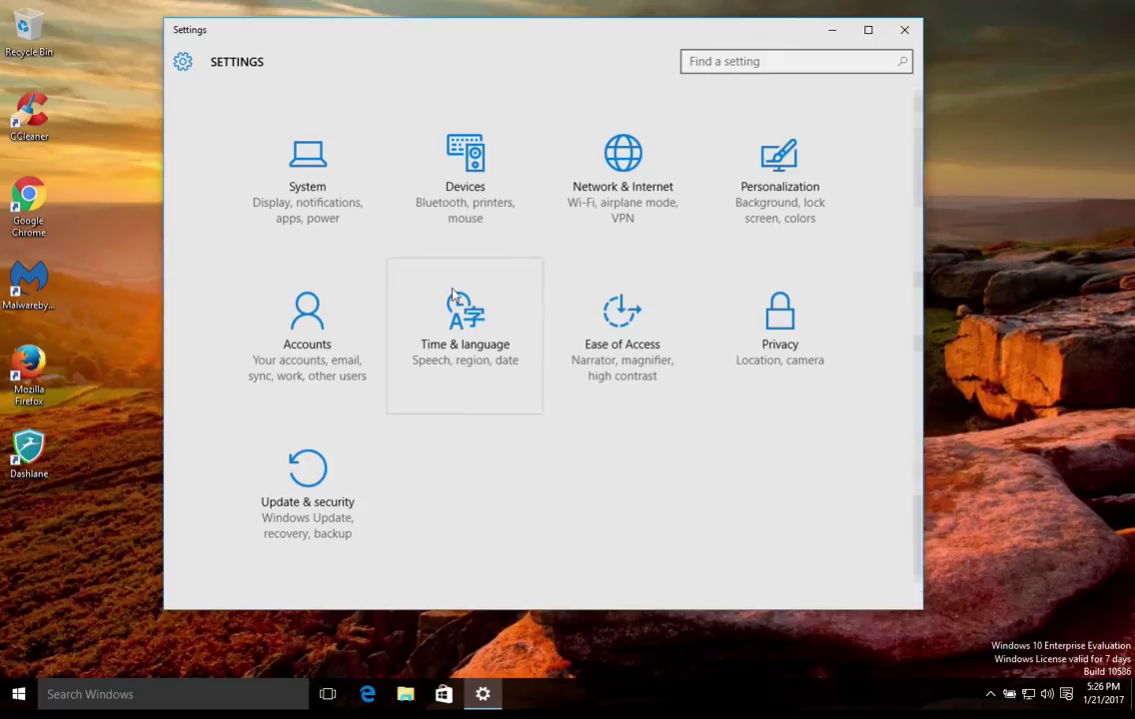
left_click(632, 221)
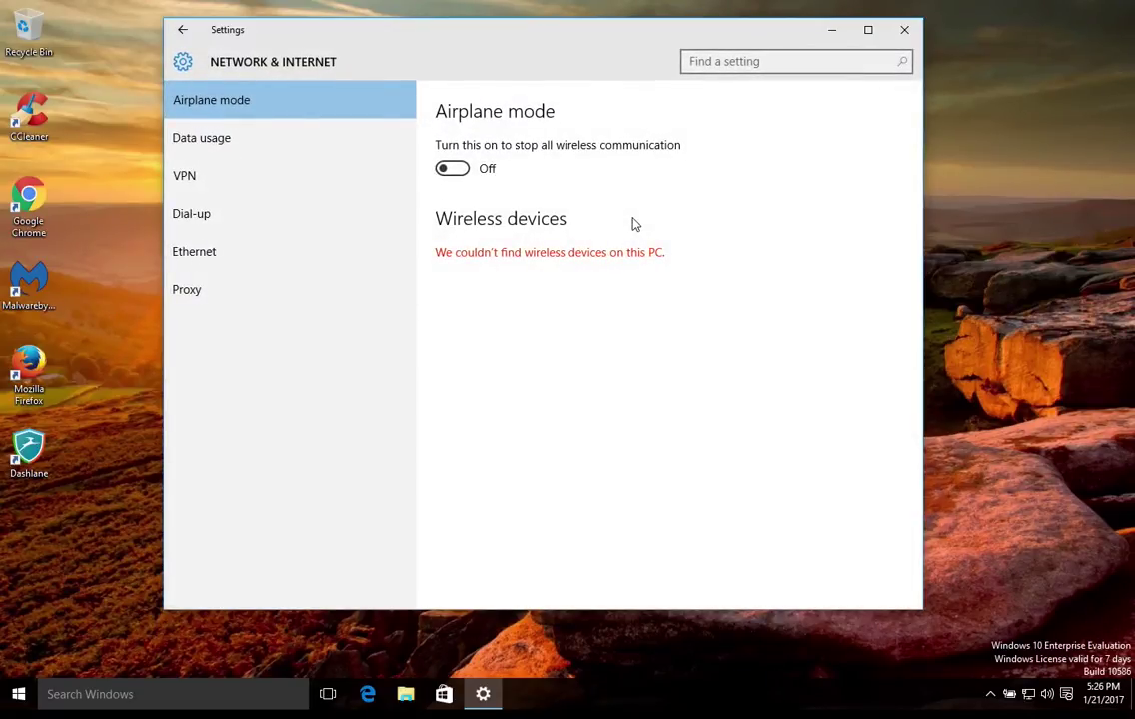